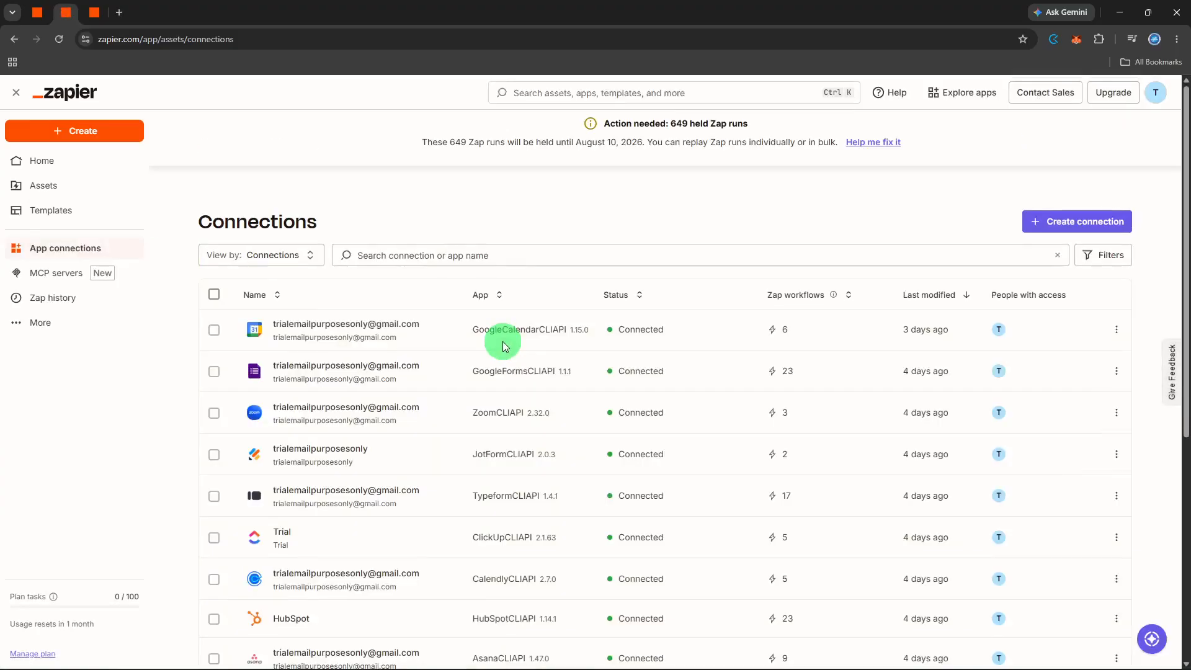
# Step: Create a new Zap and open the app chooser for its trigger step
pyautogui.scroll(-2, 503, 341)
pyautogui.scroll(-3, 502, 345)
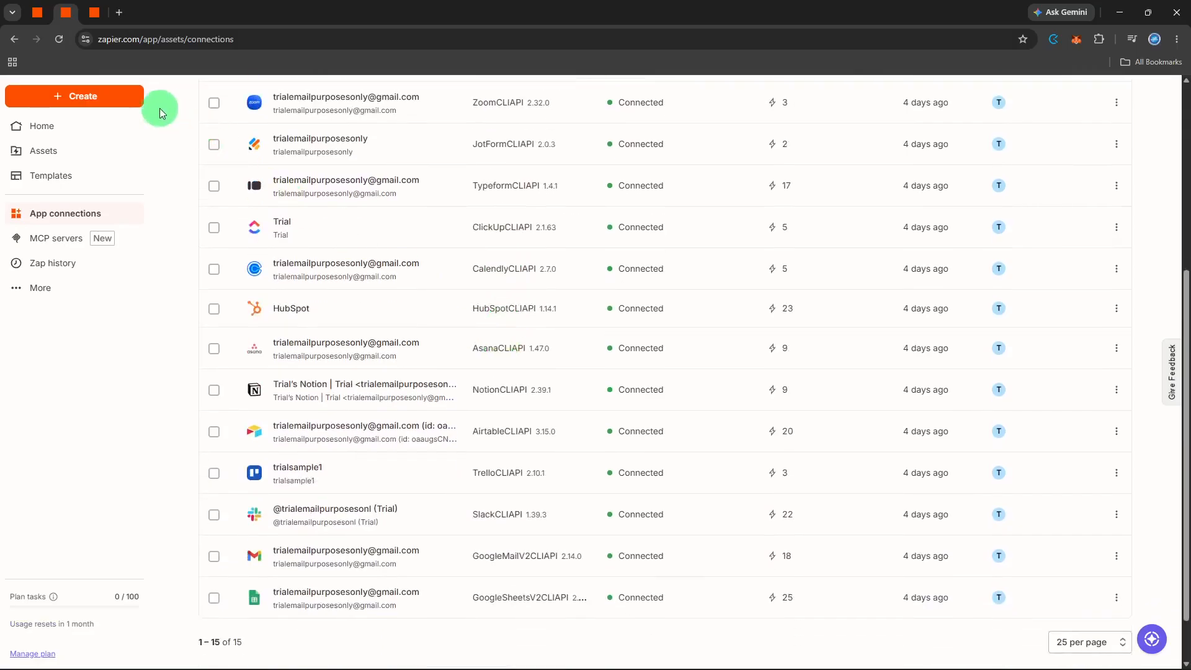
pyautogui.click(135, 99)
pyautogui.click(118, 131)
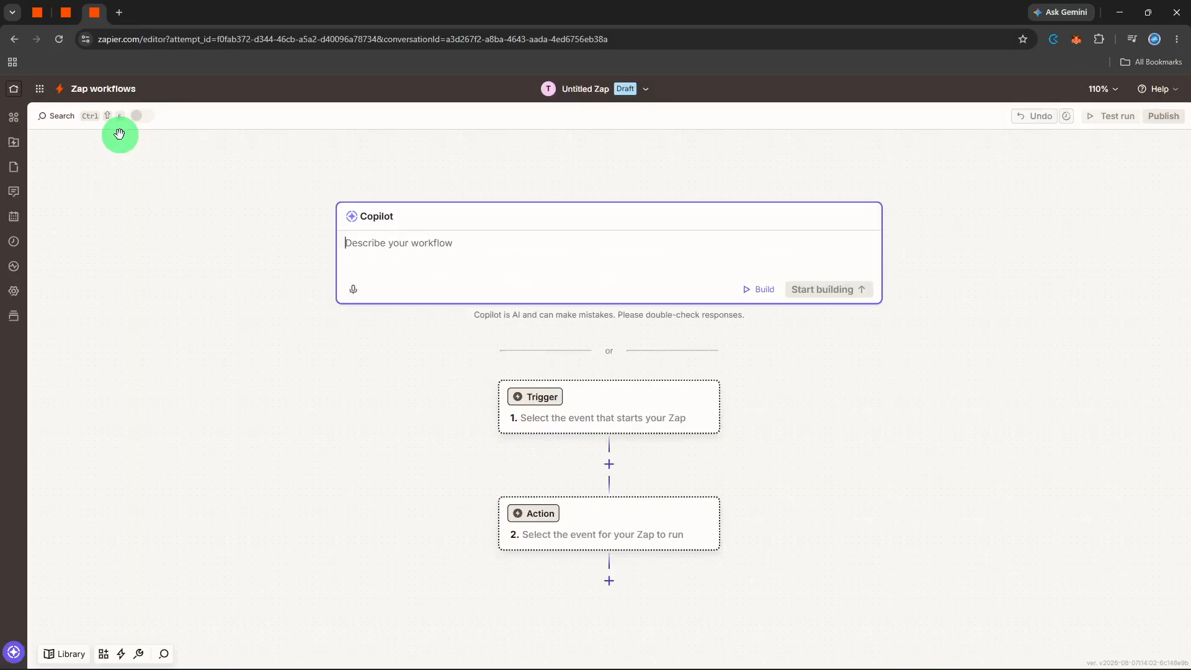
pyautogui.click(531, 403)
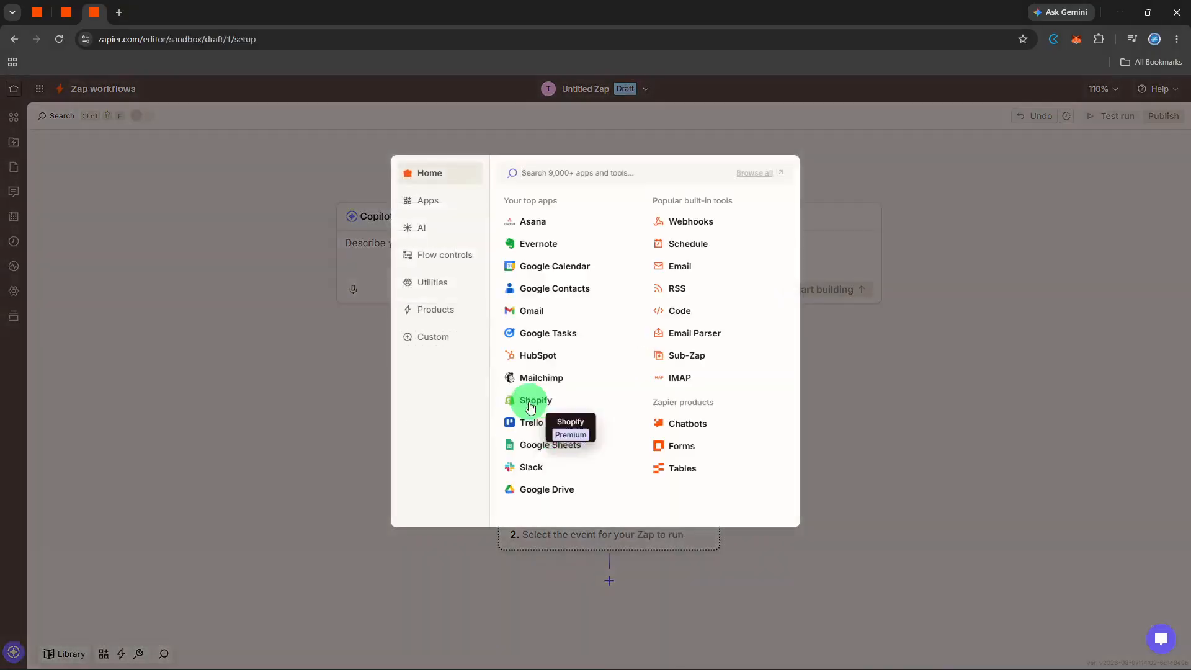
# Step: Search for Airtable and choose it as the trigger app
pyautogui.write('arta')
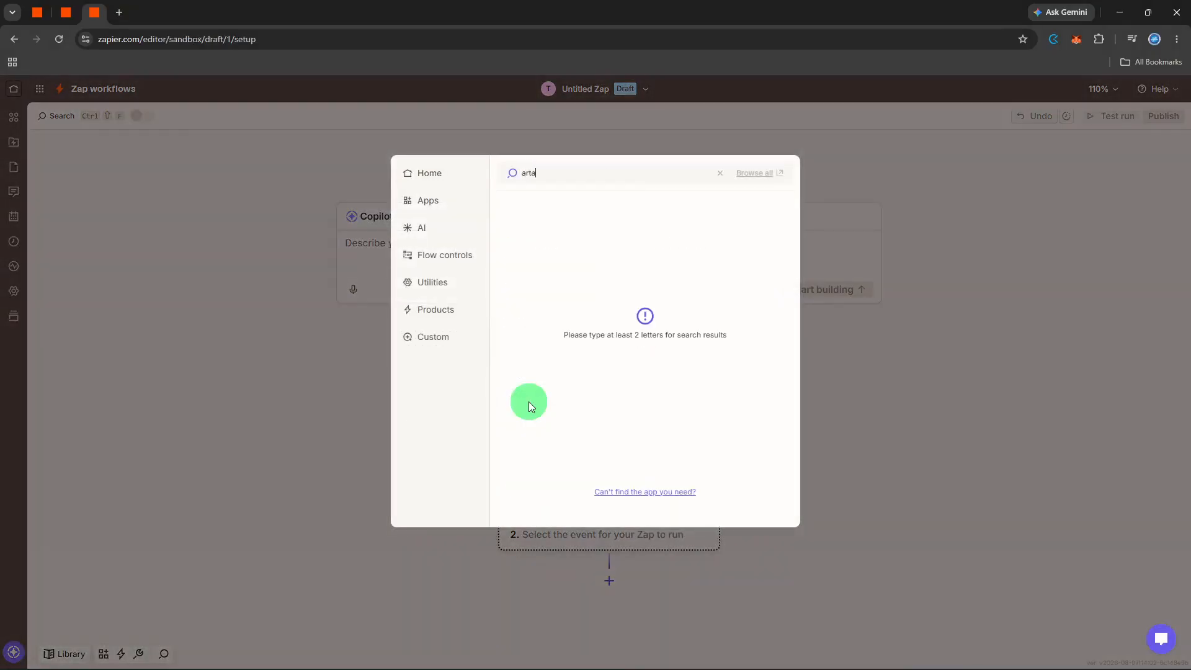
pyautogui.press('BackSpace')
pyautogui.press('BackSpace')
pyautogui.press('BackSpace')
pyautogui.write('irtabe')
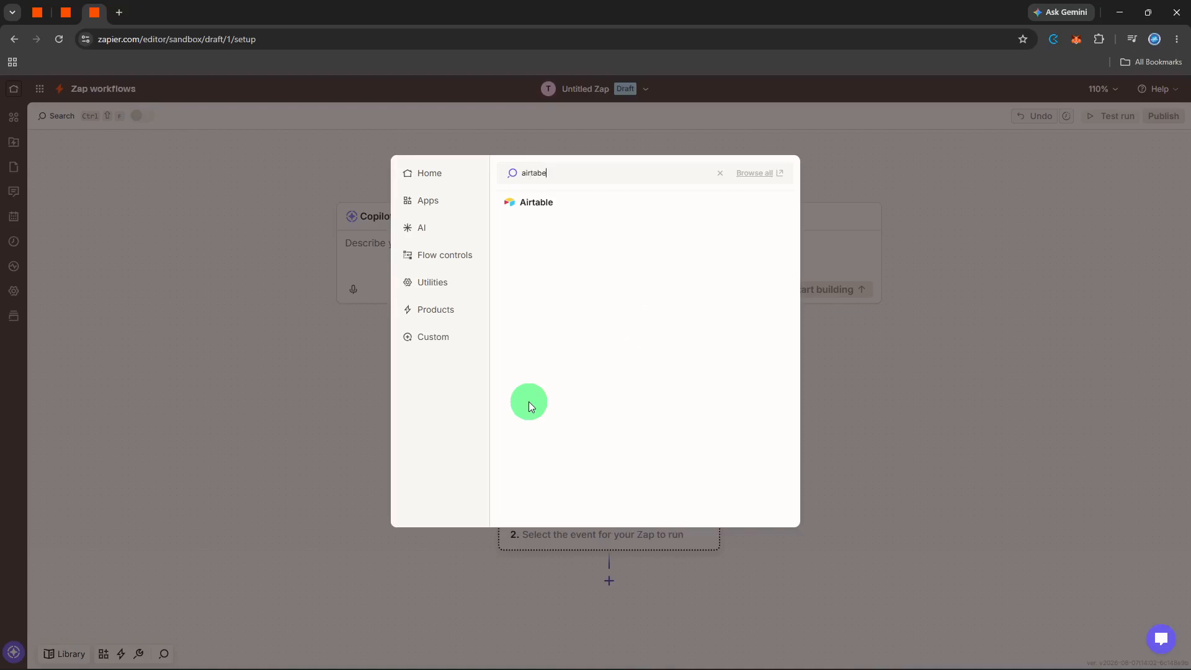
pyautogui.click(643, 197)
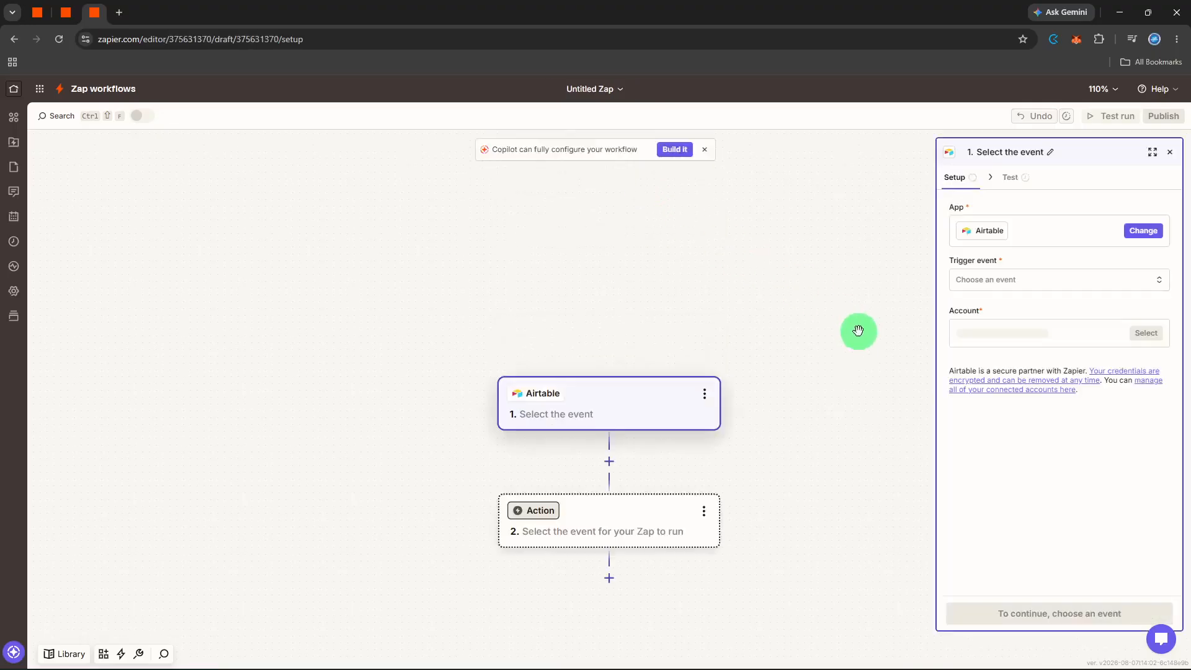
# Step: Set the trigger event to New Record and continue with the connected Airtable account
pyautogui.click(998, 282)
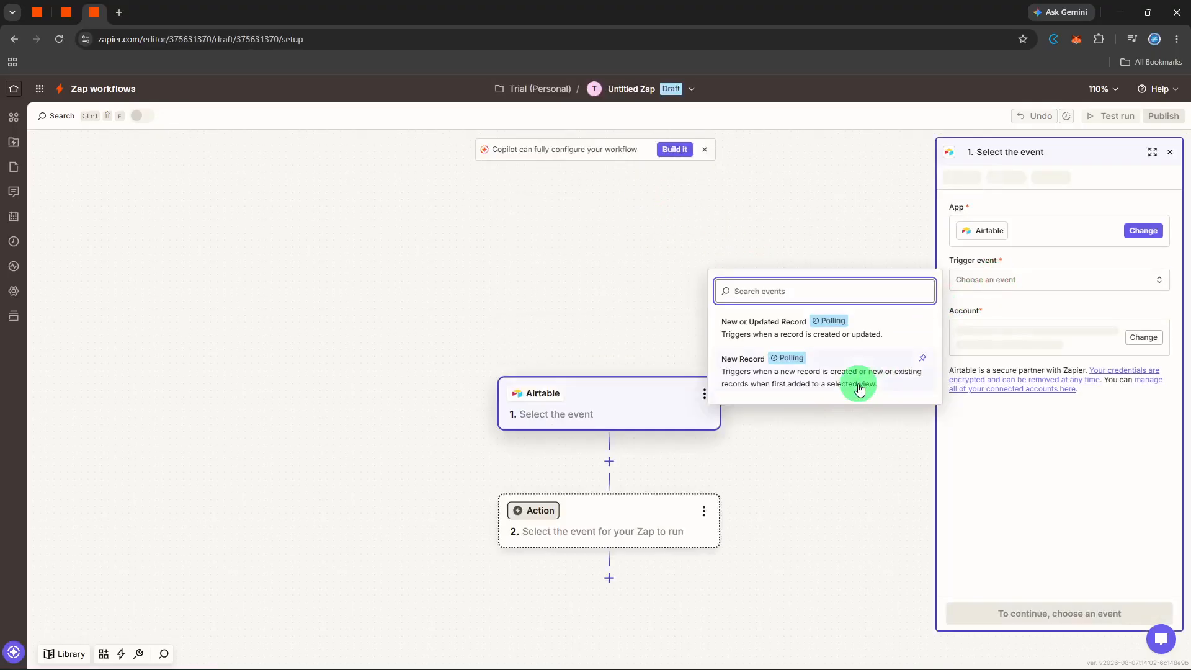
pyautogui.click(859, 387)
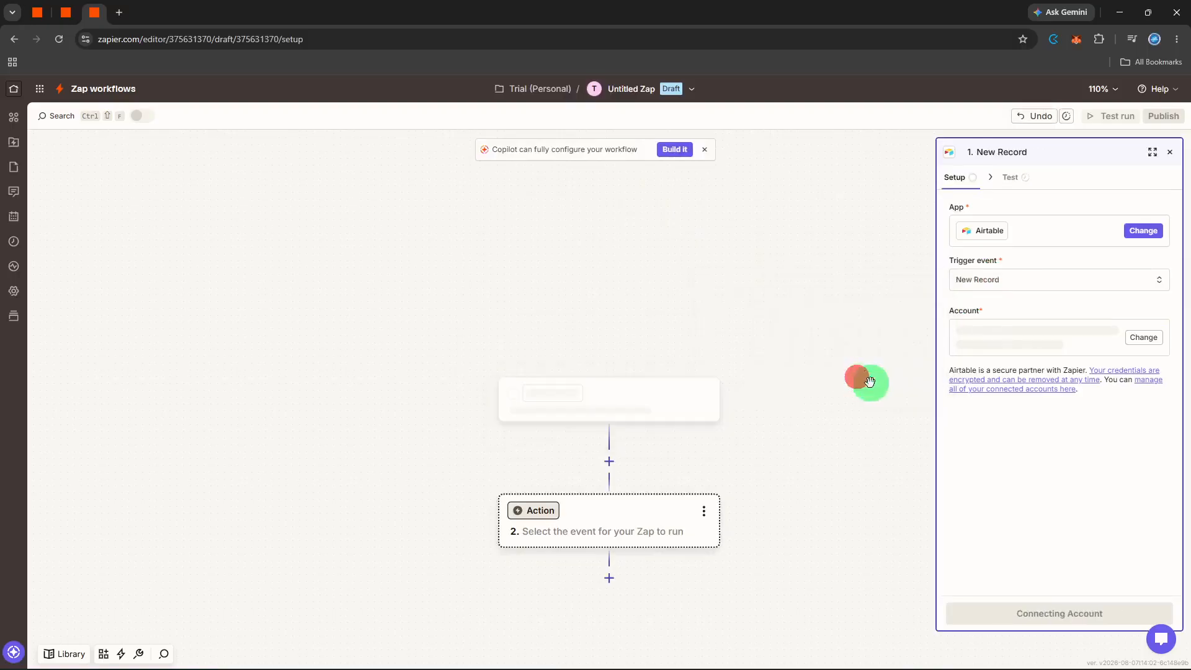
pyautogui.click(1013, 509)
pyautogui.click(1023, 606)
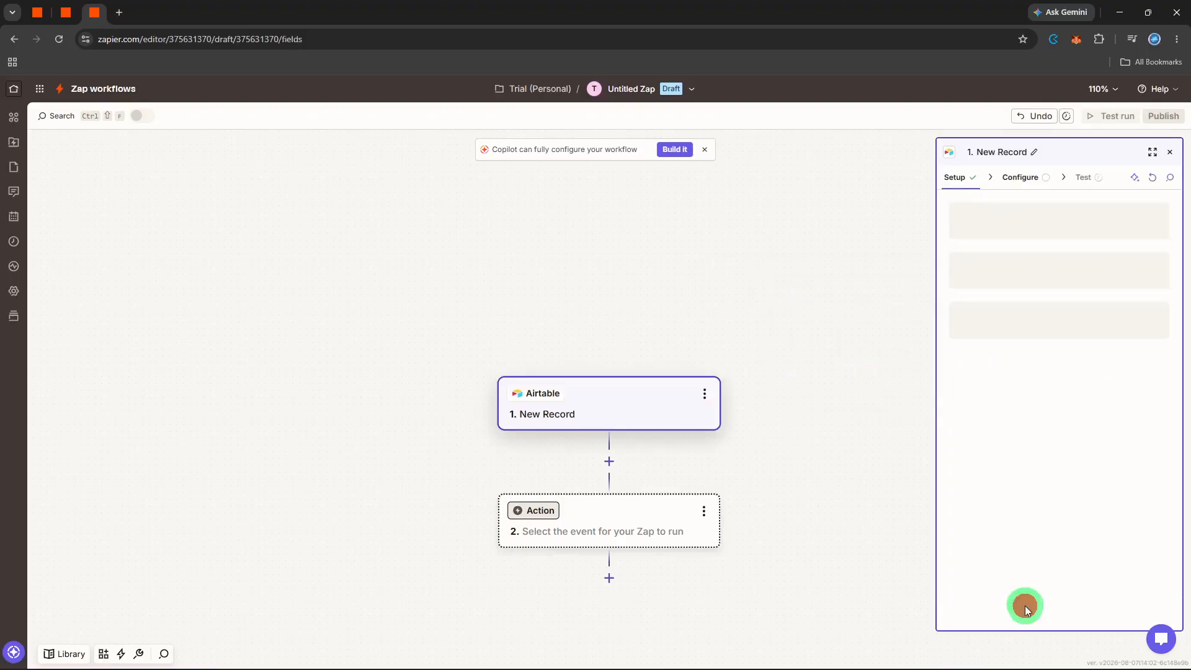
# Step: Configure the trigger with the Projects base and the Projects table, then continue
pyautogui.click(1036, 227)
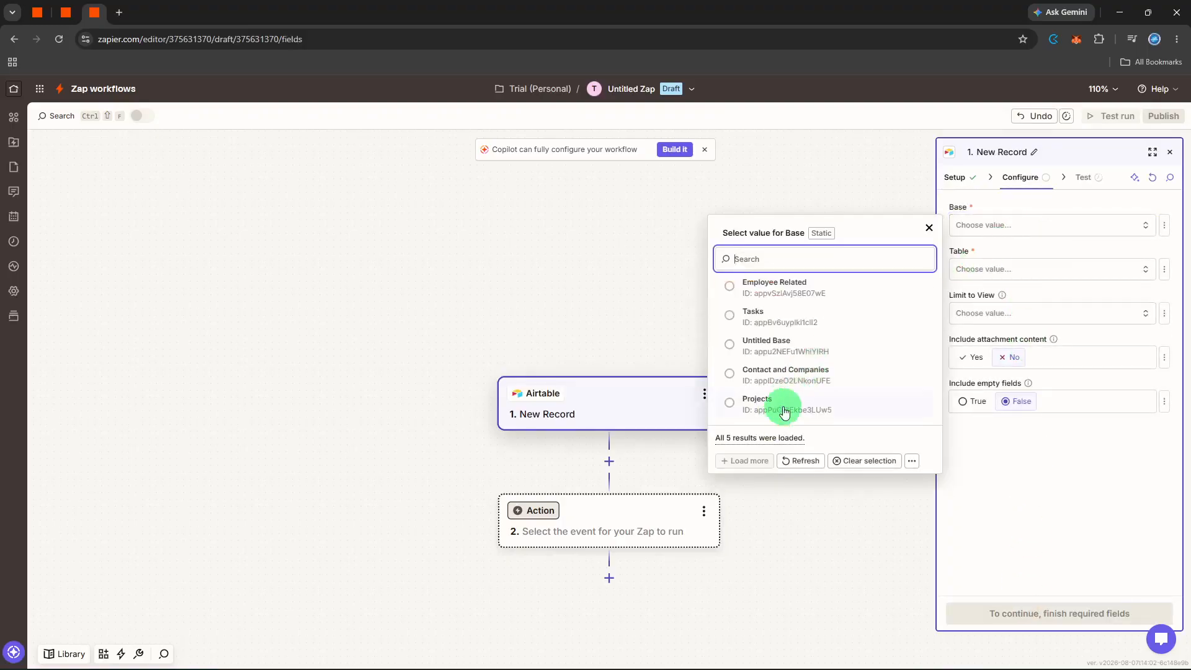
pyautogui.click(785, 410)
pyautogui.click(1082, 269)
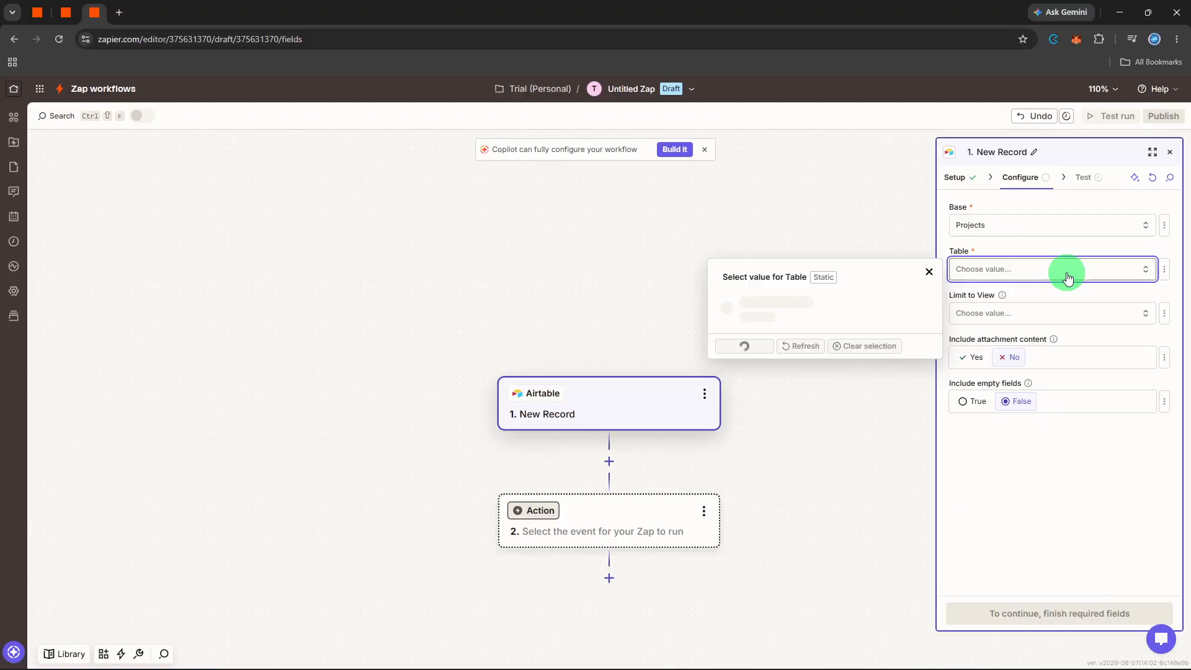
pyautogui.click(875, 310)
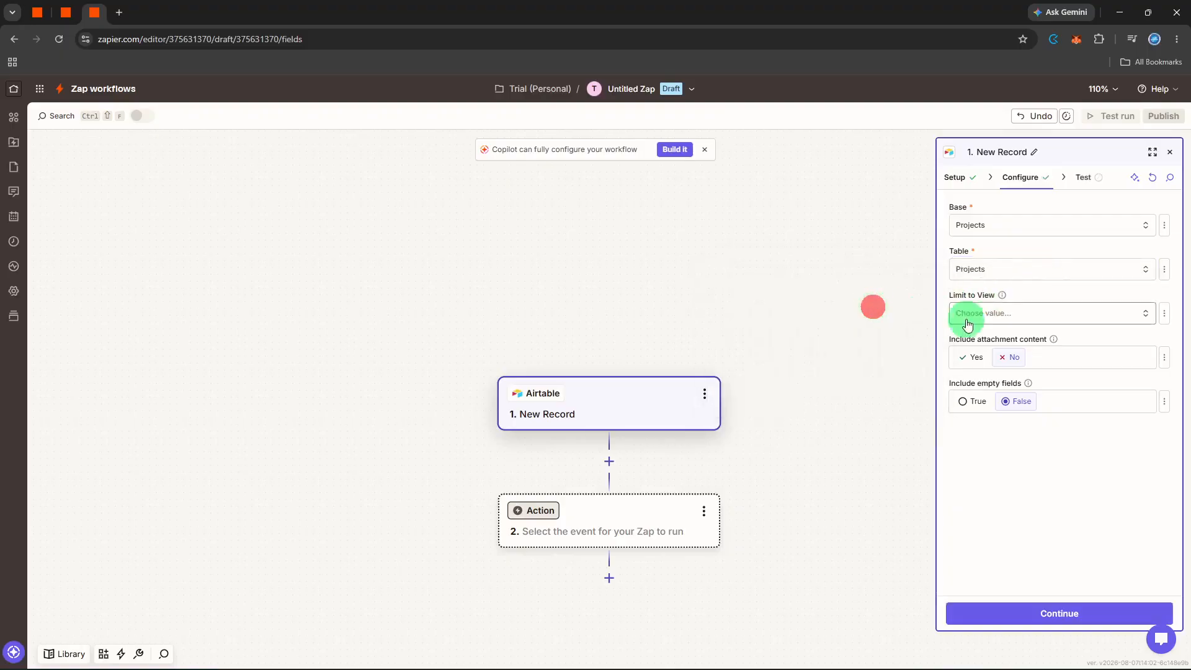
pyautogui.click(1036, 610)
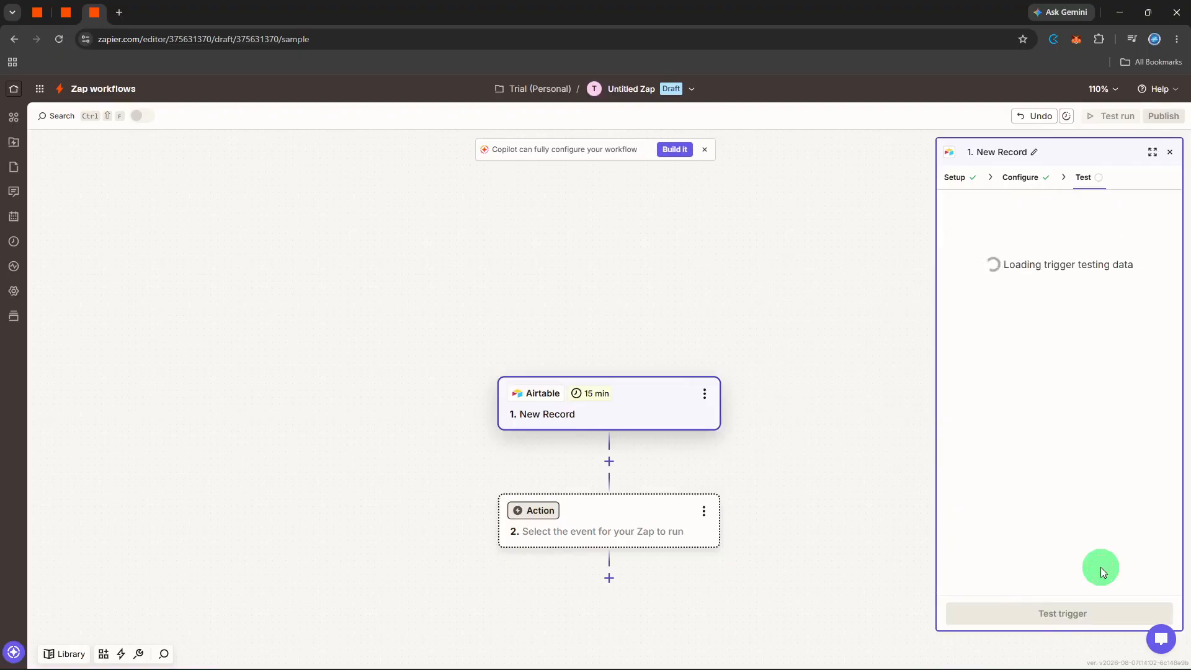
# Step: Test the trigger, inspect Record C's data, and continue with the selected record
pyautogui.click(1064, 611)
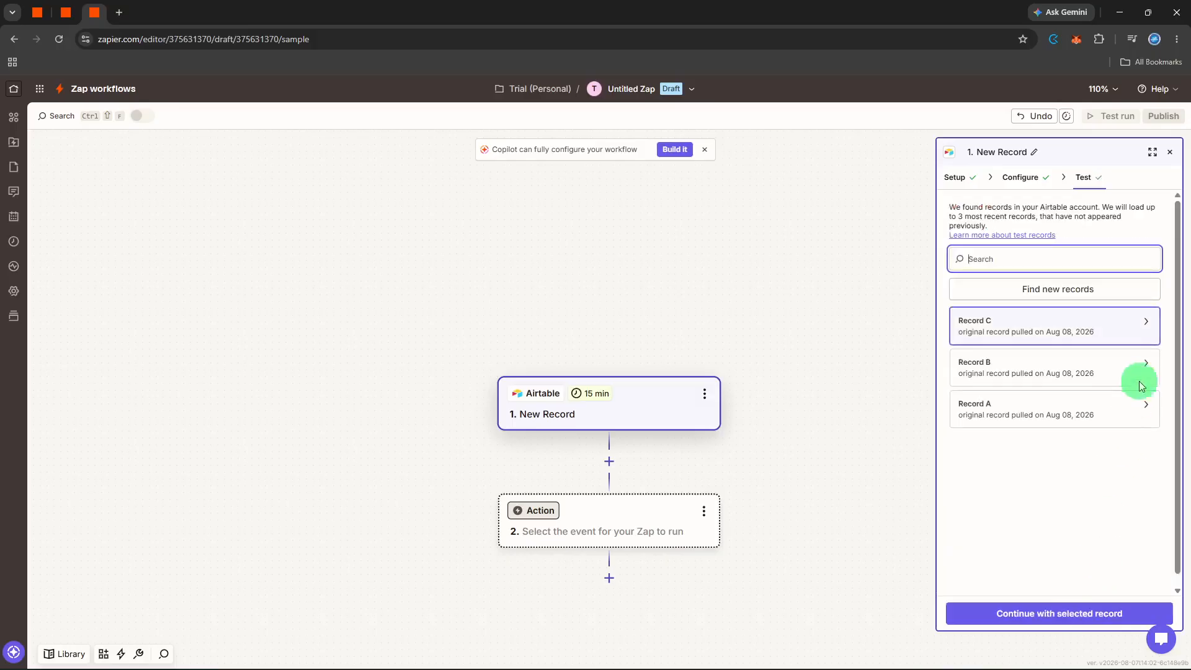
pyautogui.click(1148, 324)
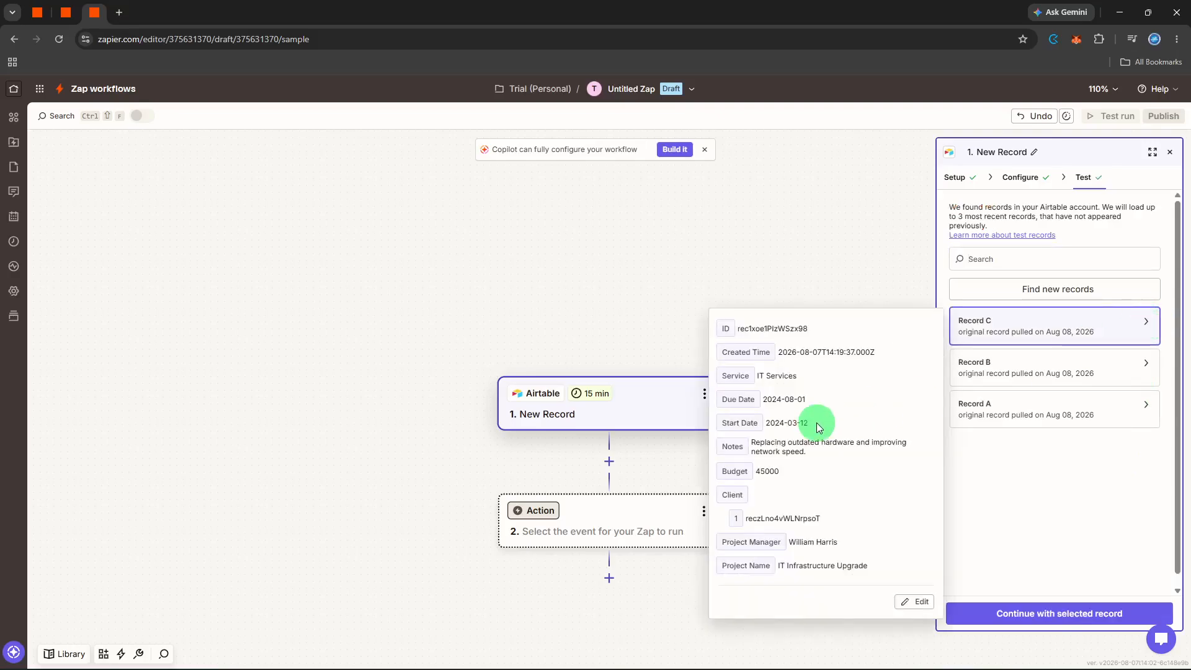
pyautogui.click(1085, 509)
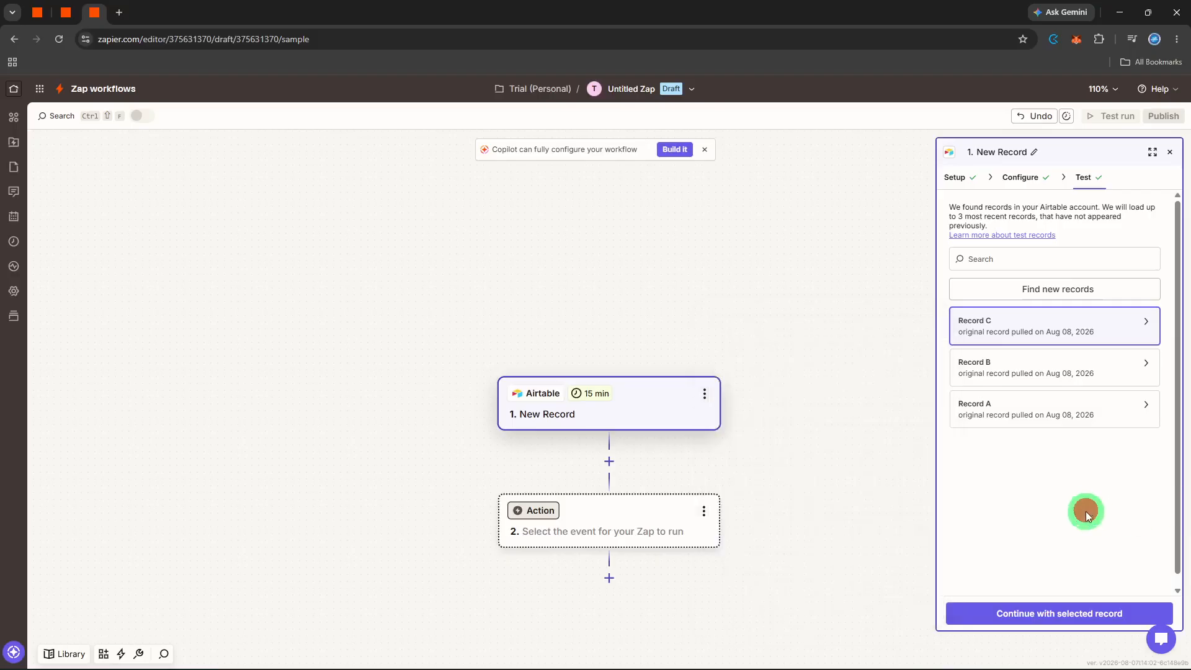
pyautogui.click(1063, 611)
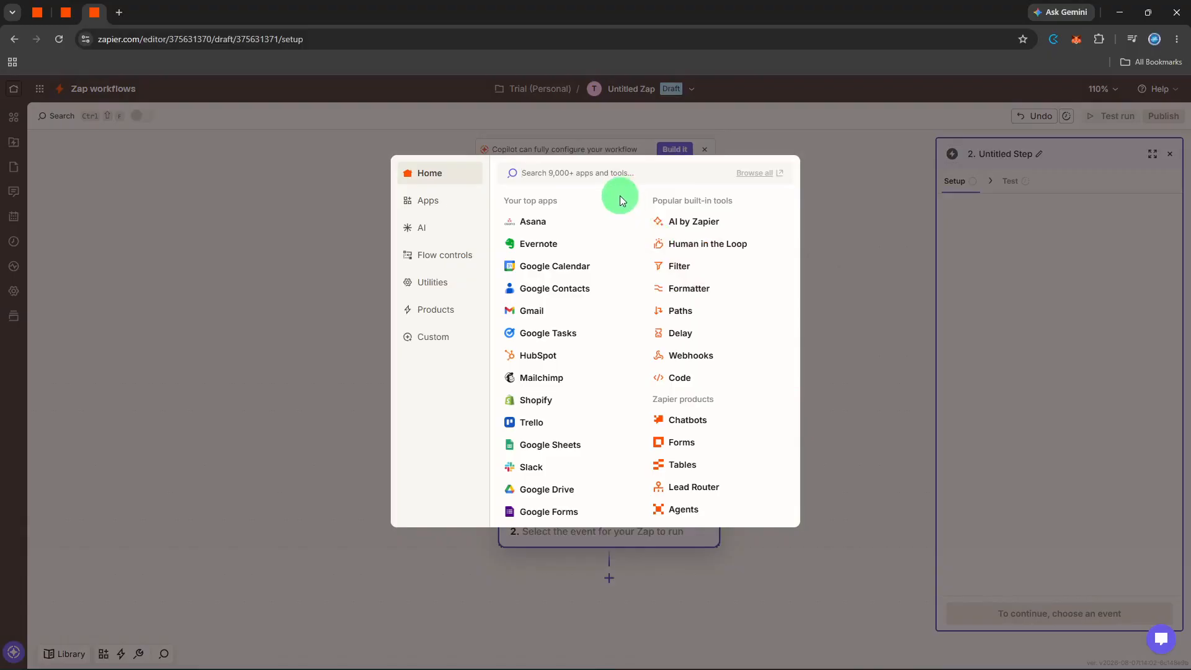
# Step: Search for ClickUp as the action app and set the action event to Create List, then continue
pyautogui.write('clic')
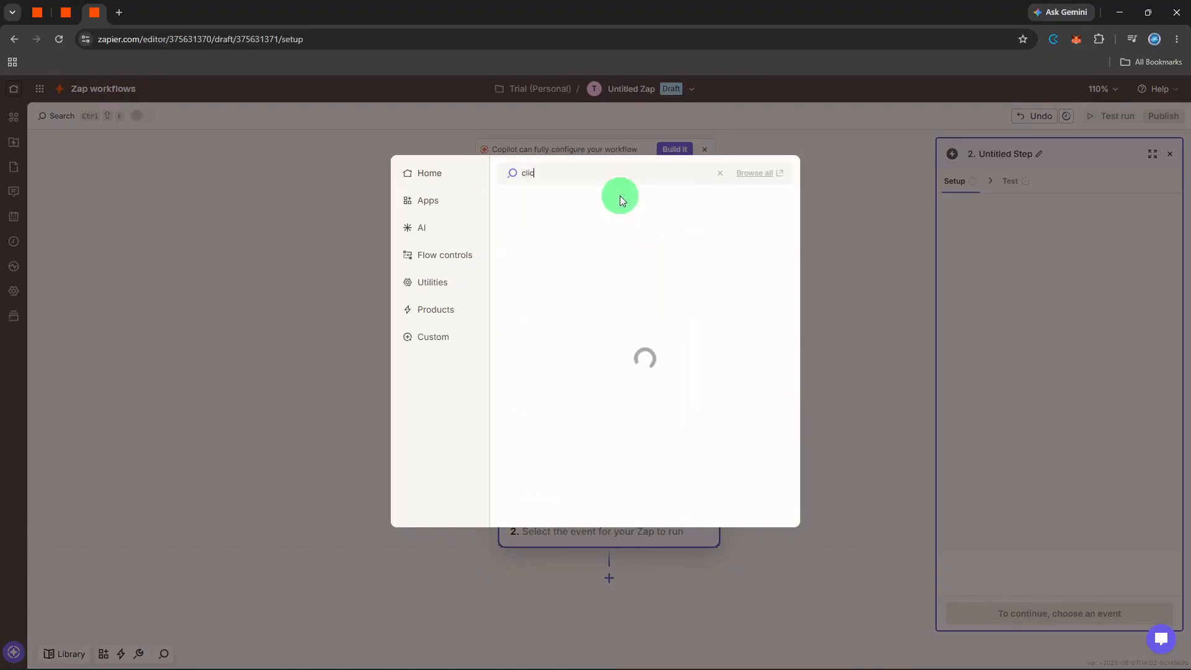
pyautogui.write('k')
pyautogui.click(621, 200)
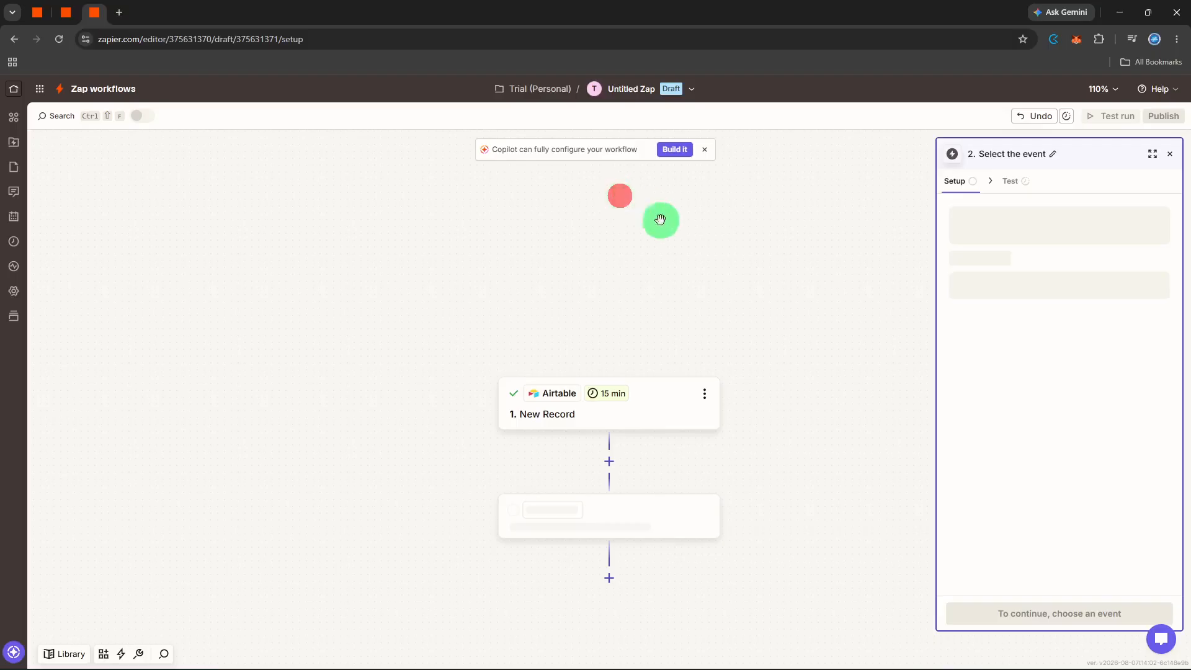
pyautogui.click(1046, 281)
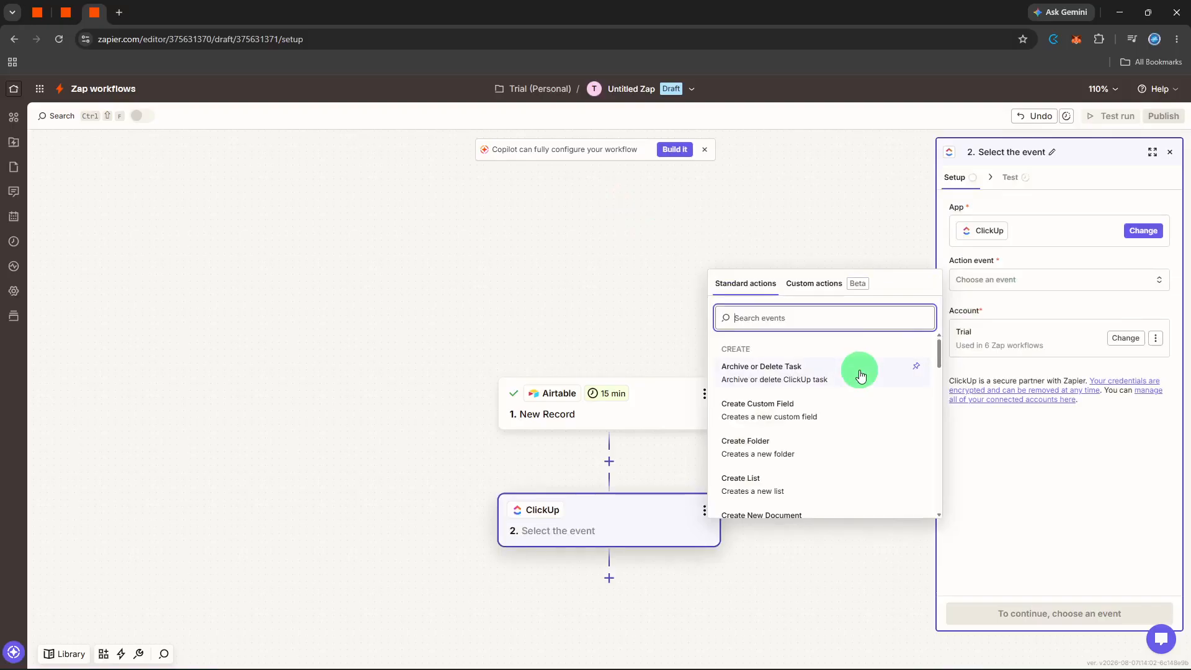
pyautogui.click(784, 479)
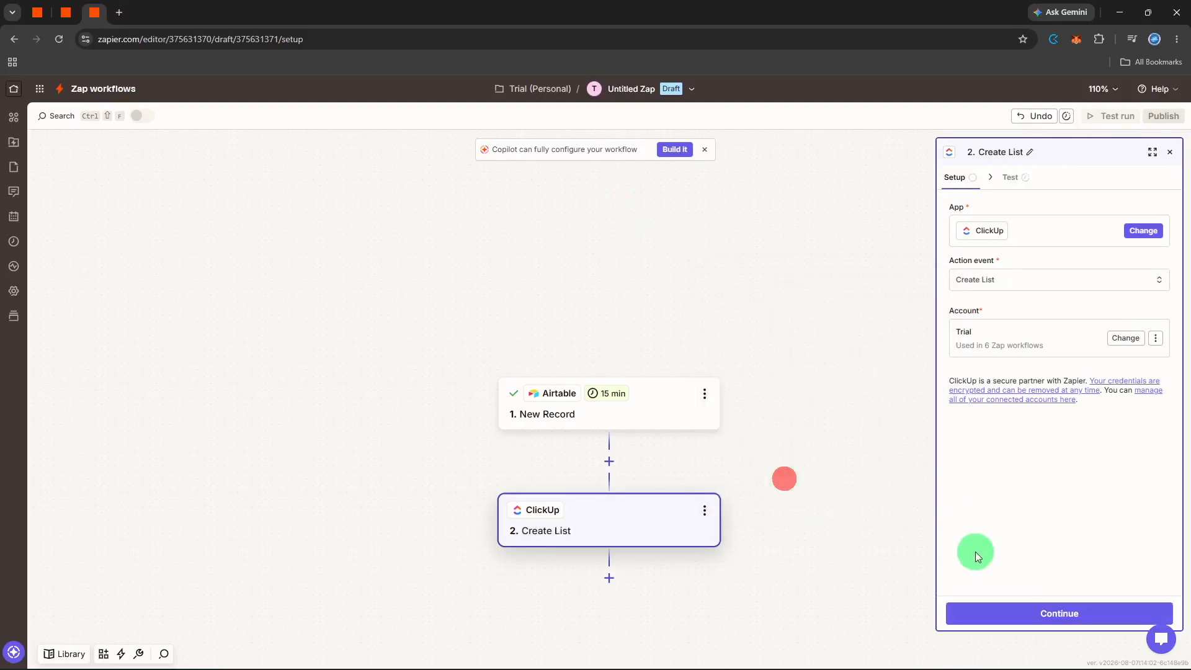
pyautogui.click(990, 617)
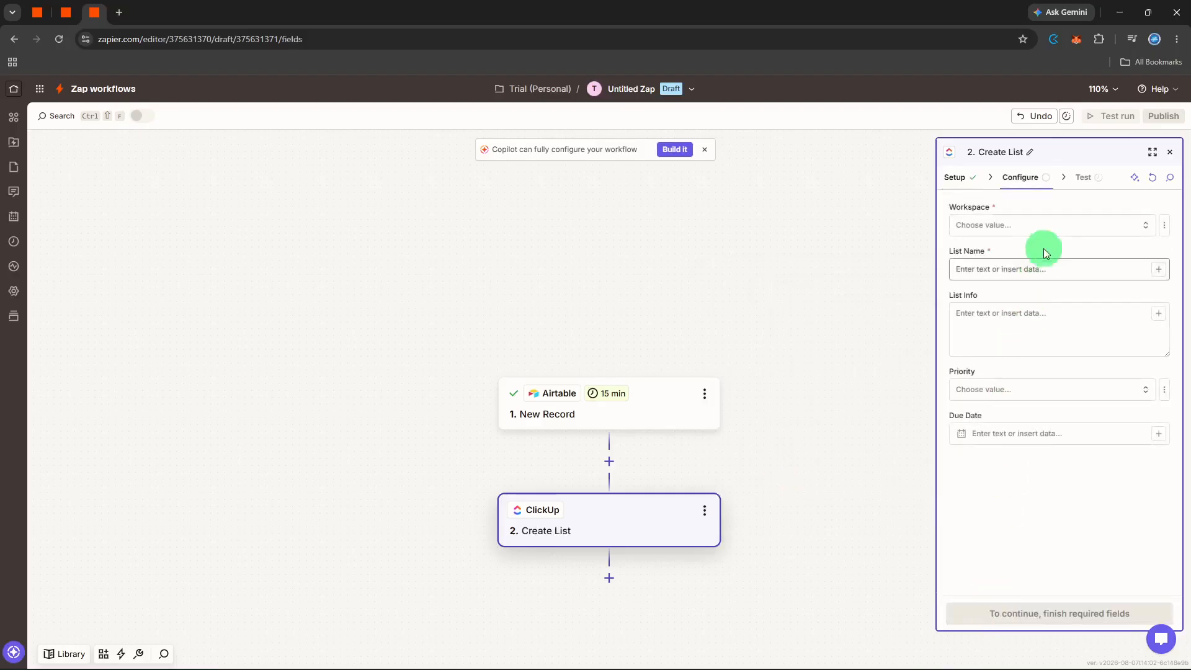
# Step: Set the action's workspace to Project and its space to Client Projects
pyautogui.click(1048, 224)
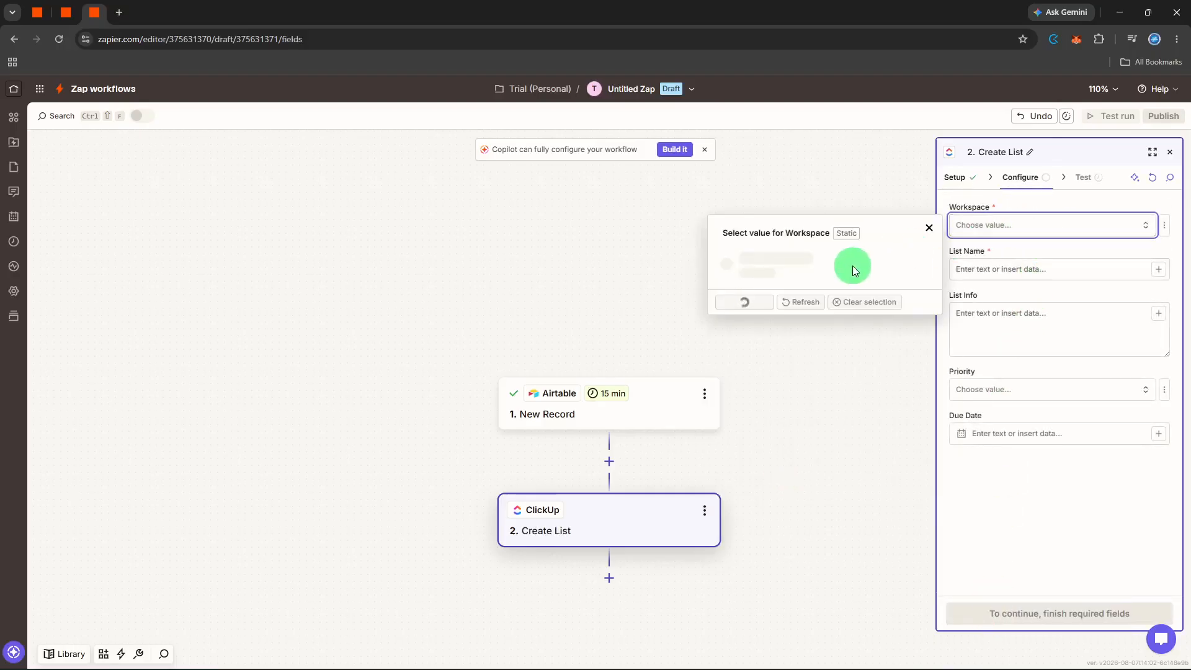
pyautogui.click(828, 296)
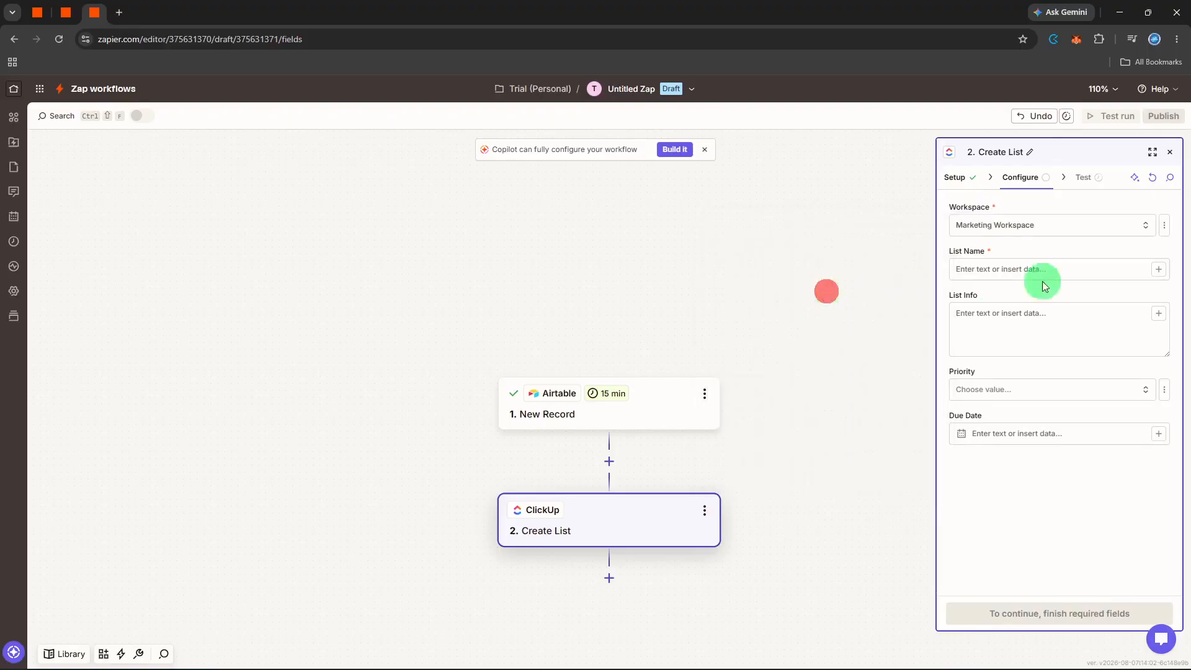
pyautogui.click(1069, 222)
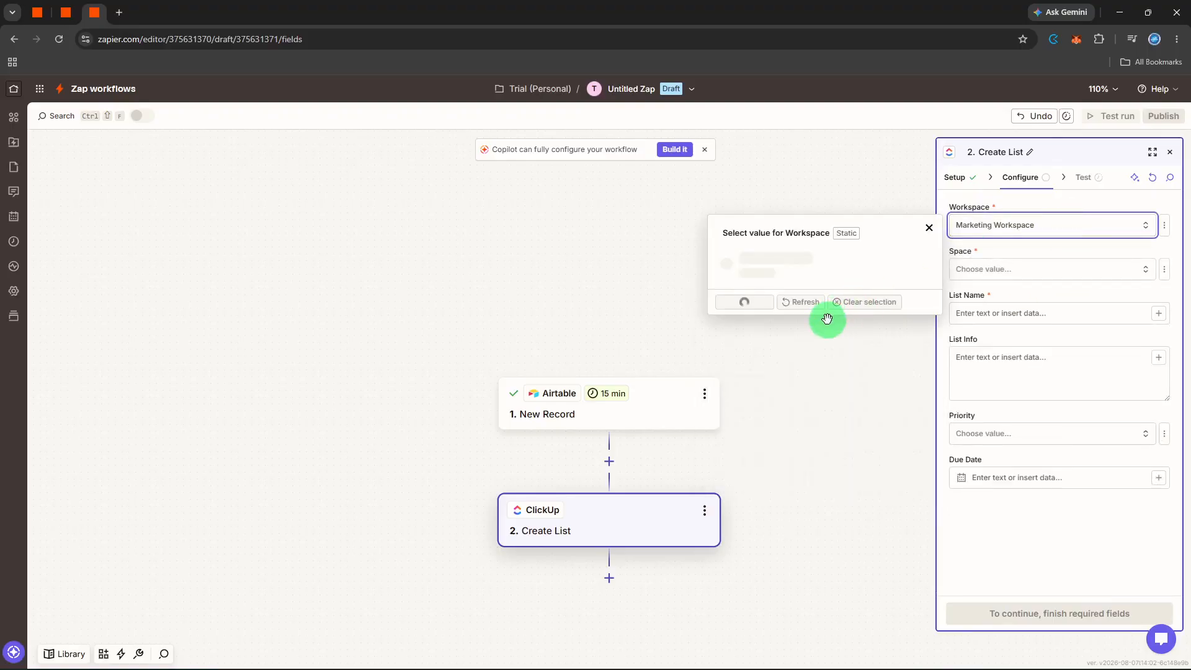
pyautogui.click(809, 351)
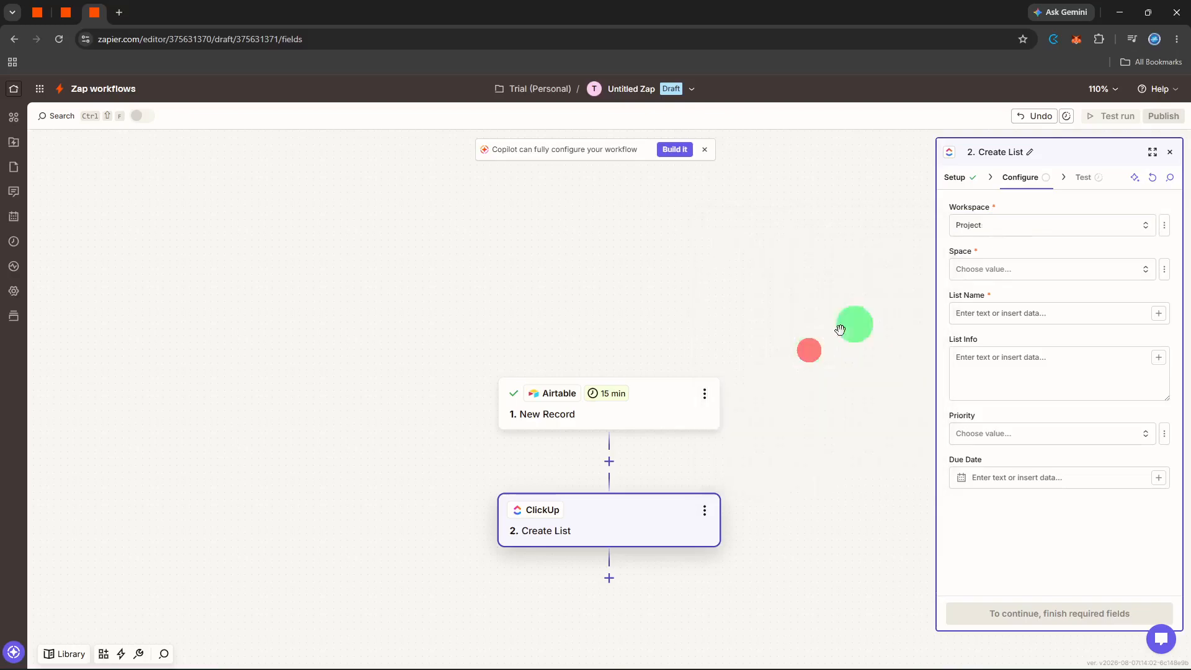
pyautogui.click(1054, 273)
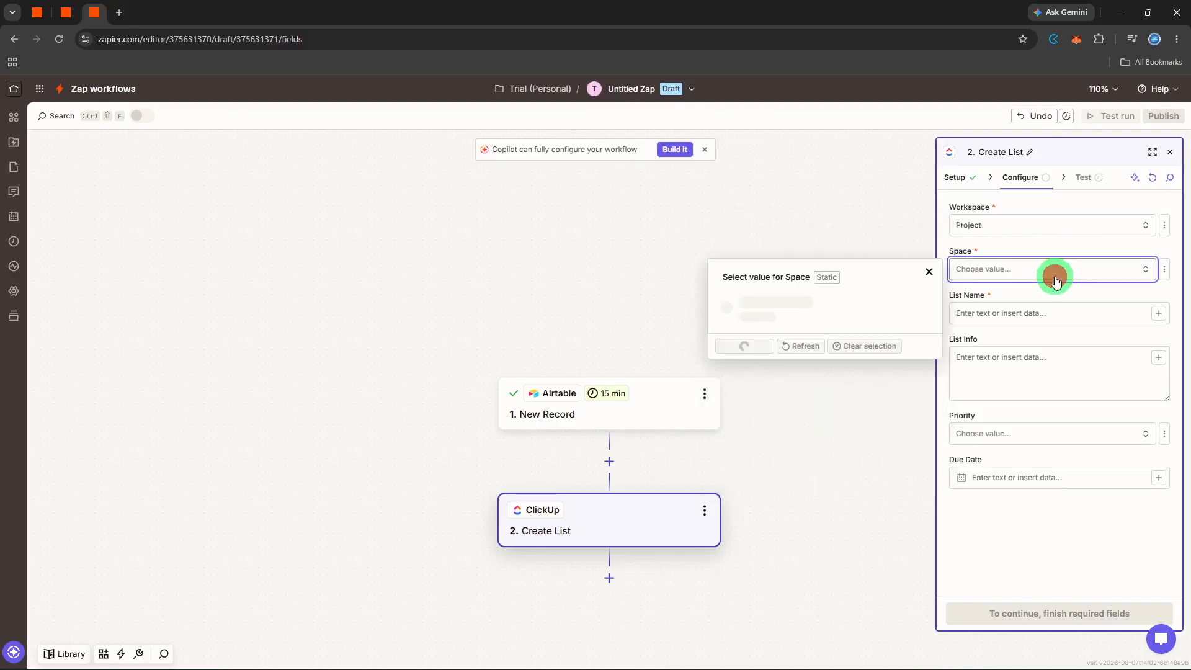
pyautogui.click(814, 310)
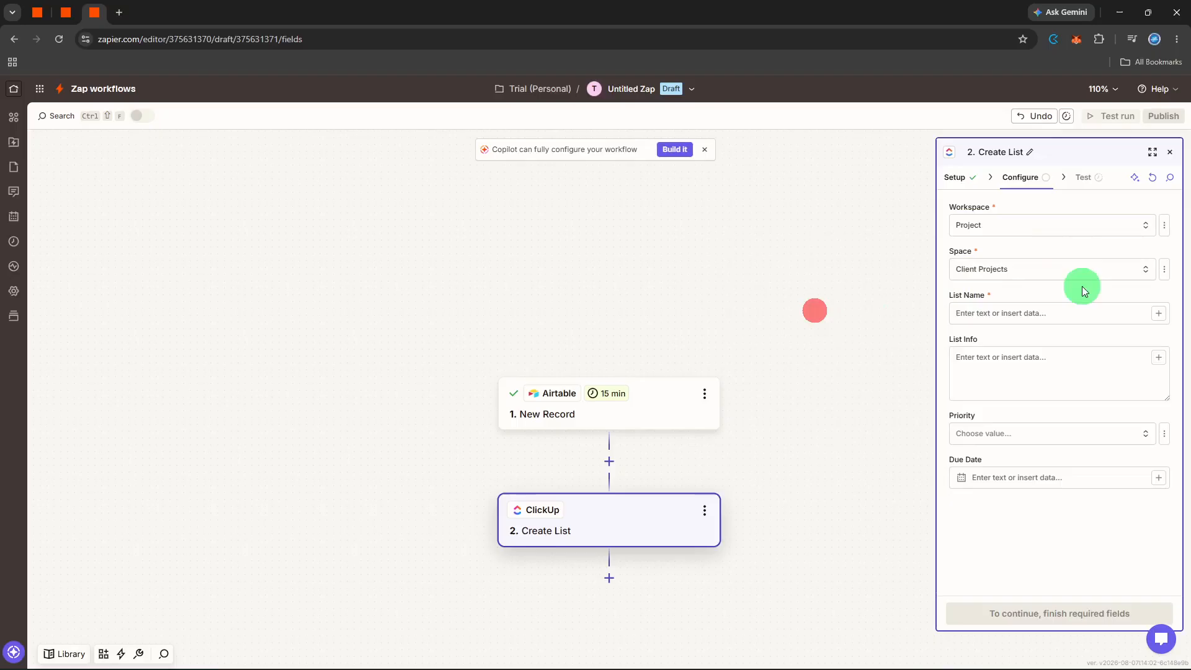
# Step: Set the folder to No Folder and enter Project List as the list name
pyautogui.click(1058, 312)
pyautogui.click(1041, 313)
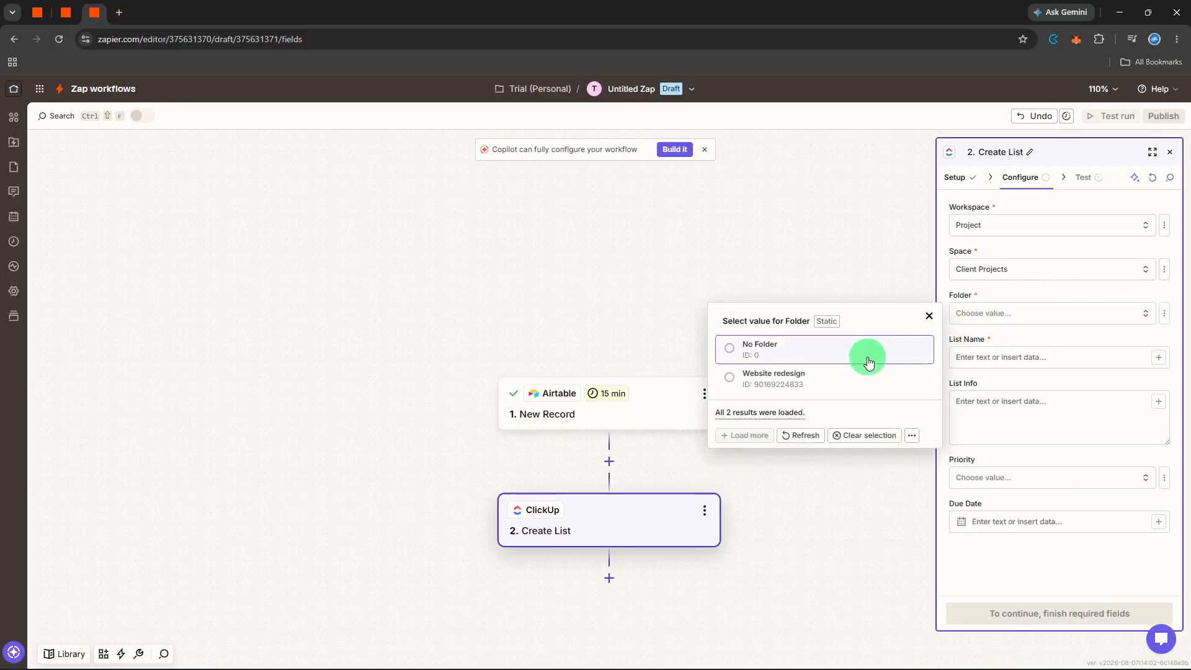
pyautogui.click(868, 360)
pyautogui.click(1032, 355)
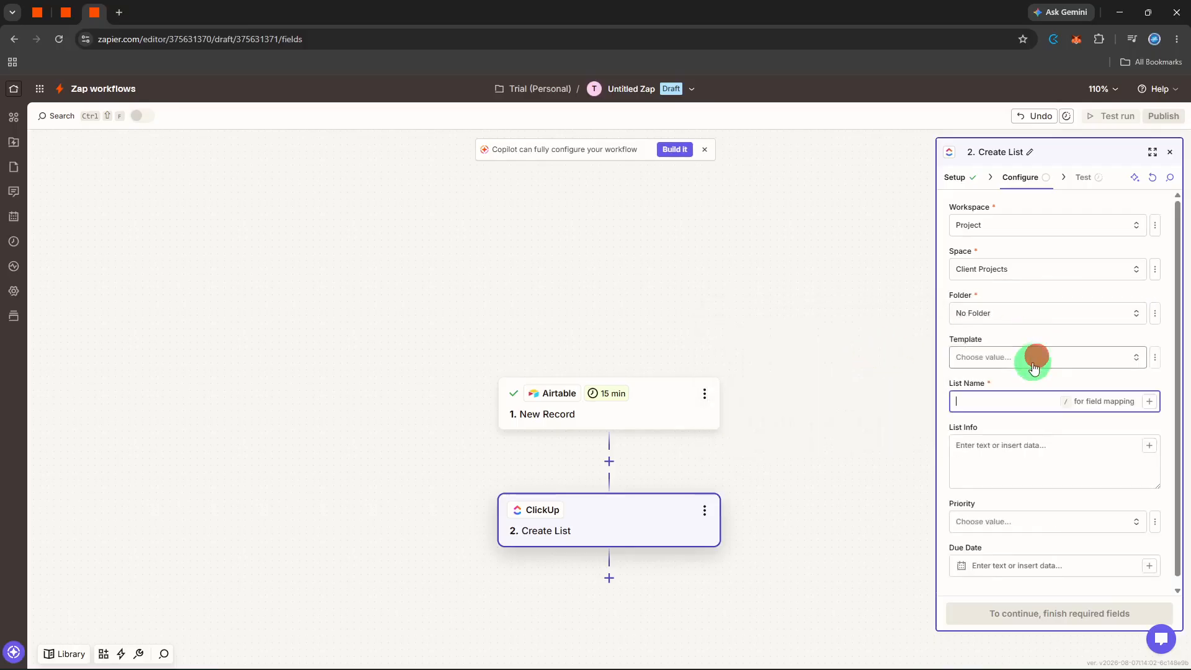
pyautogui.click(1014, 404)
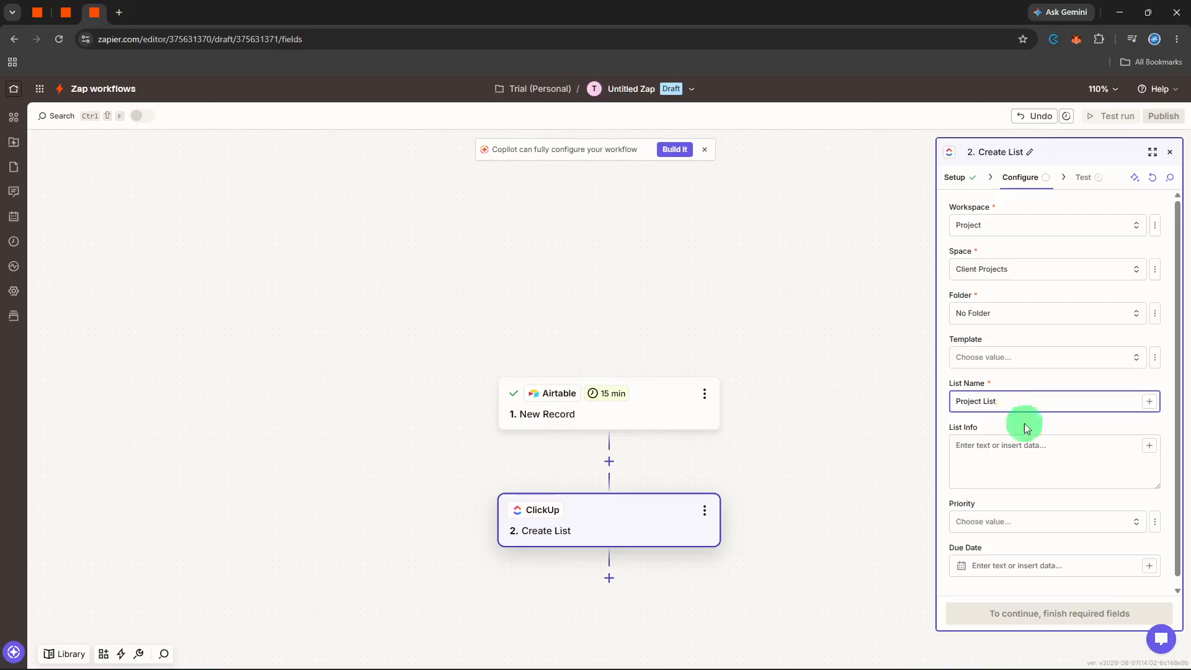
pyautogui.click(1073, 418)
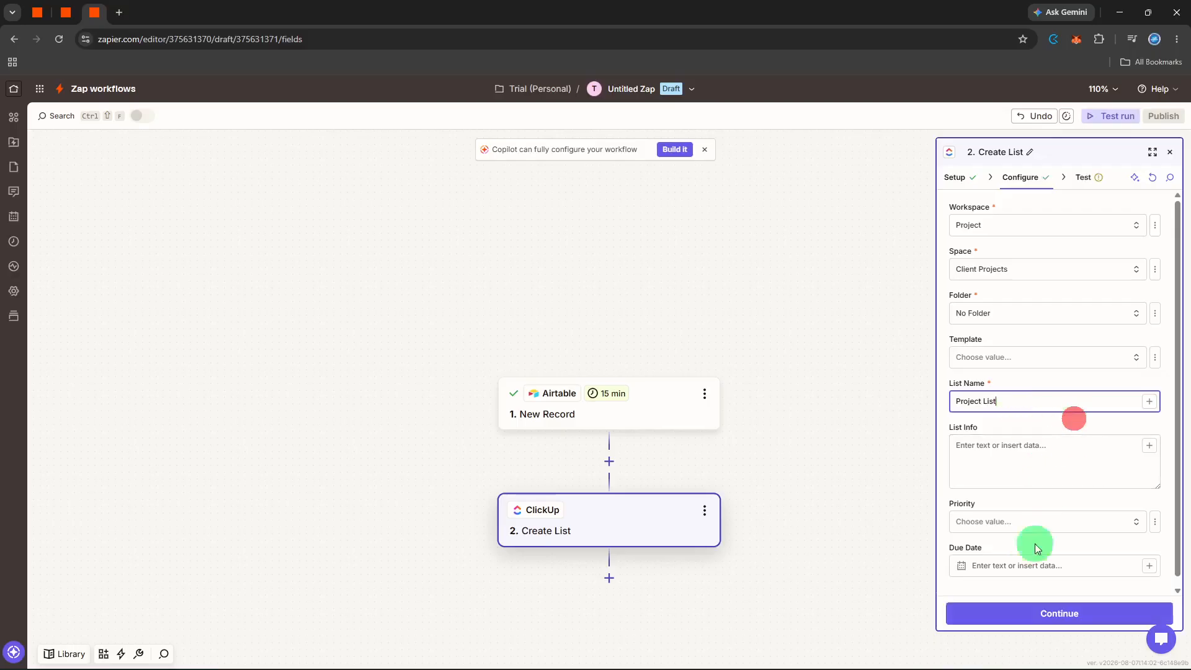
# Step: Continue and test the ClickUp Create List step
pyautogui.click(1006, 612)
pyautogui.click(1094, 614)
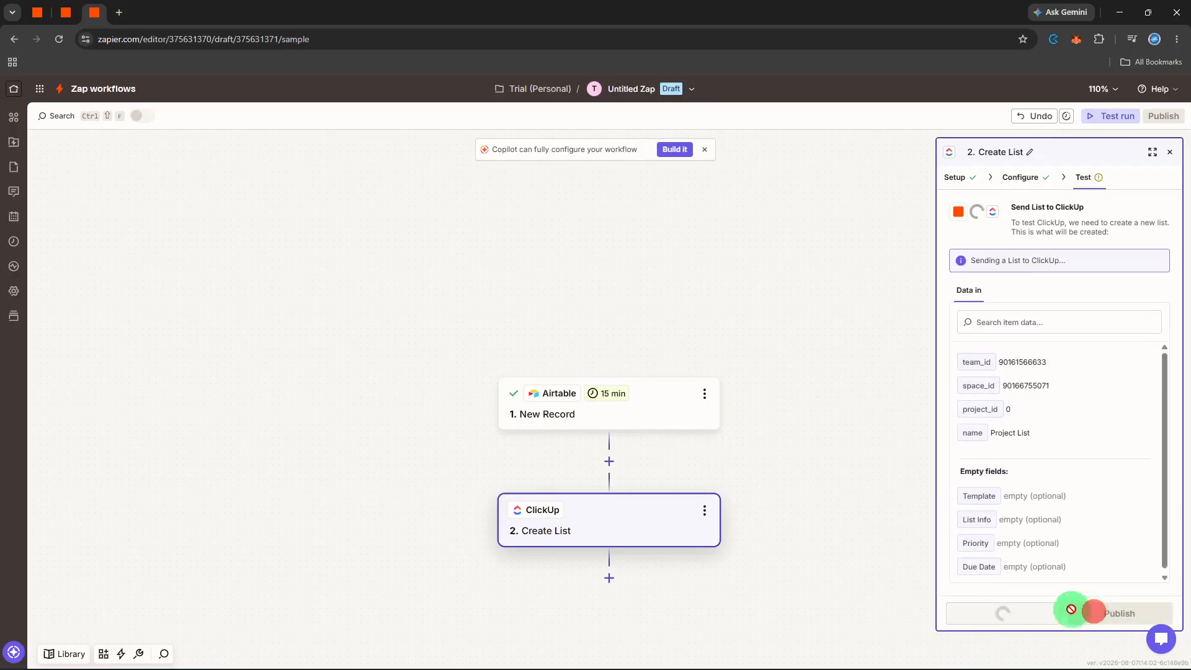
# Step: Add a Slack action step with the Send Channel Message event and continue
pyautogui.click(605, 580)
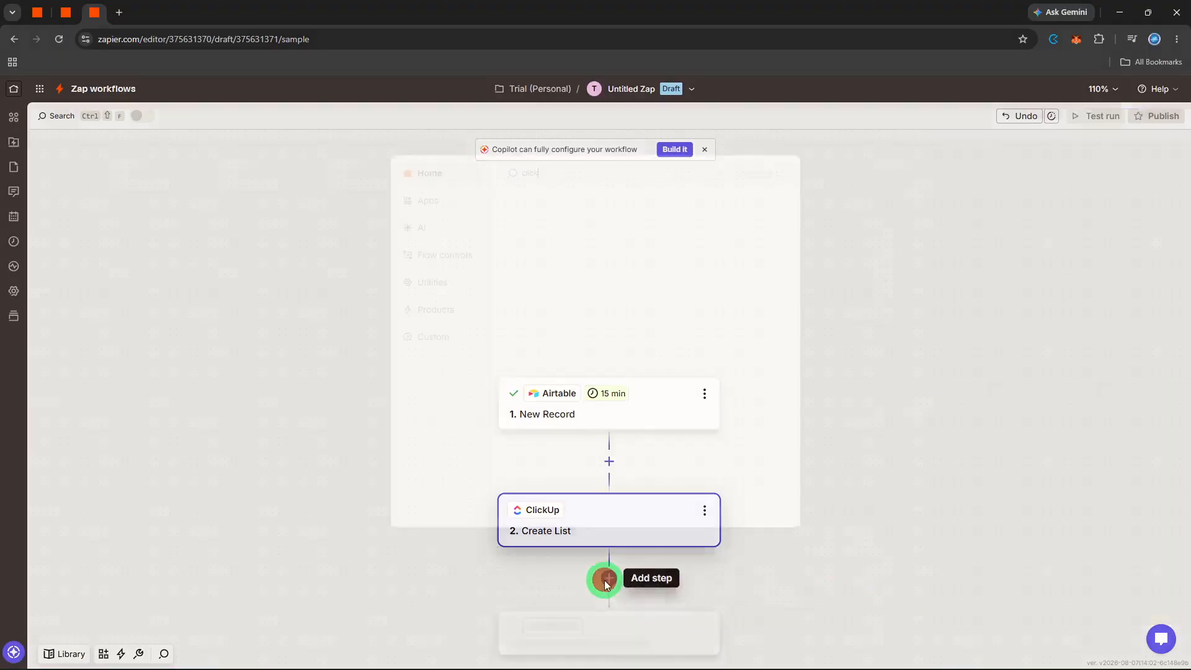
pyautogui.write('s')
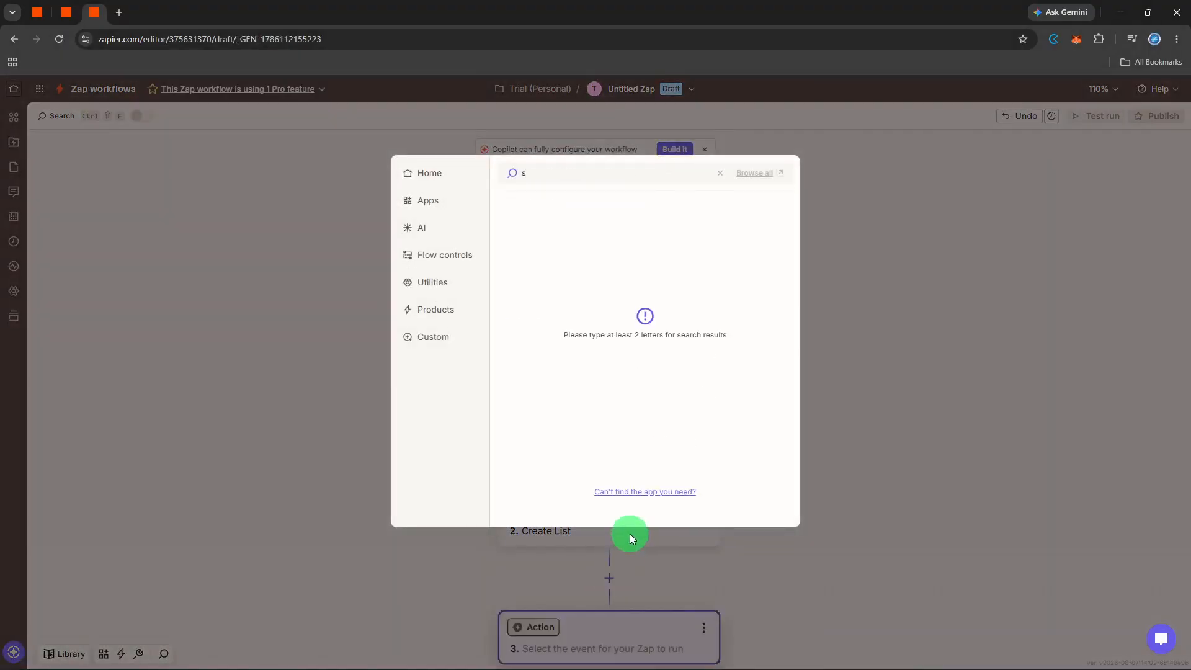
pyautogui.write('lack')
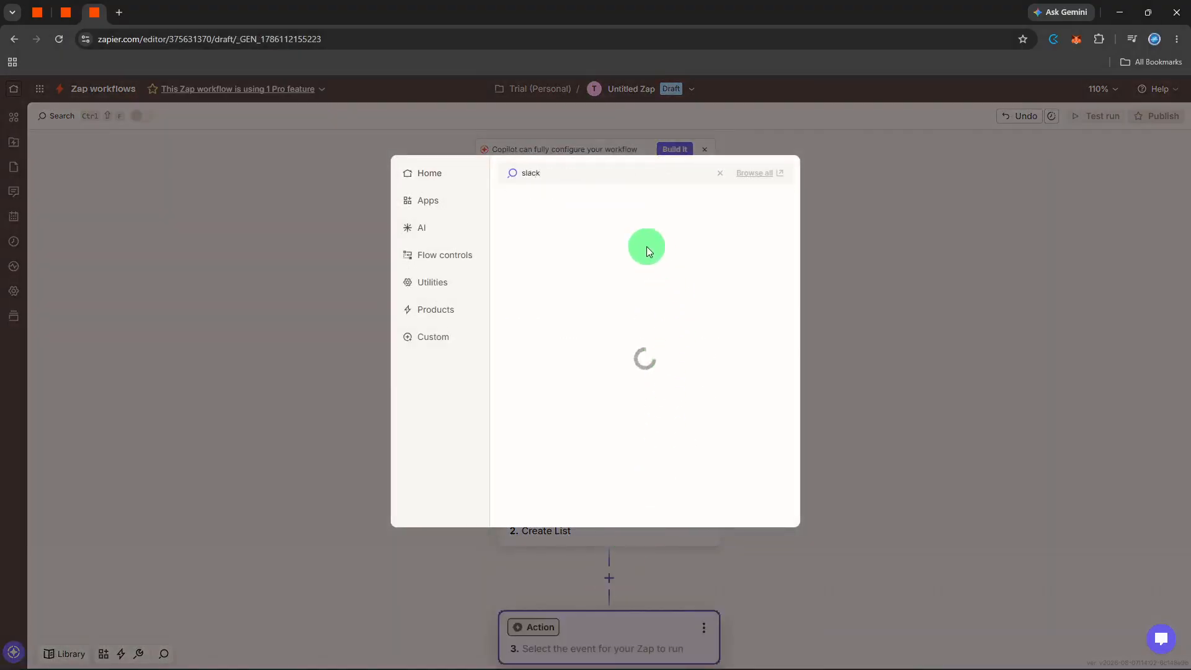
pyautogui.click(617, 210)
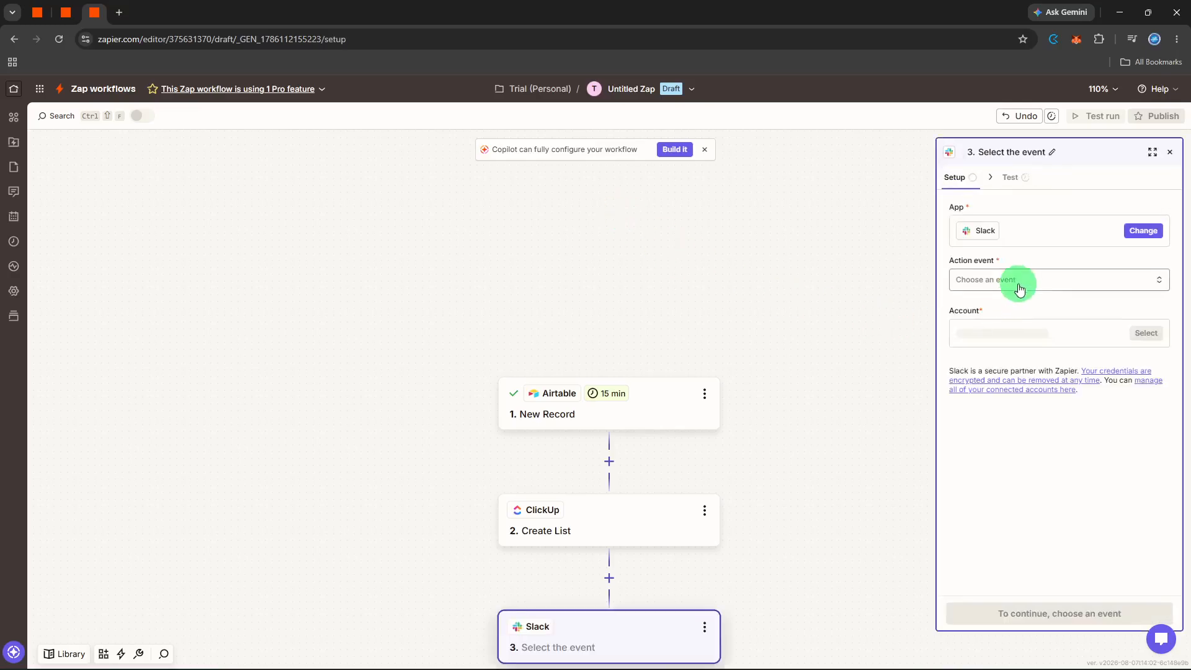
pyautogui.click(1019, 286)
pyautogui.write('se')
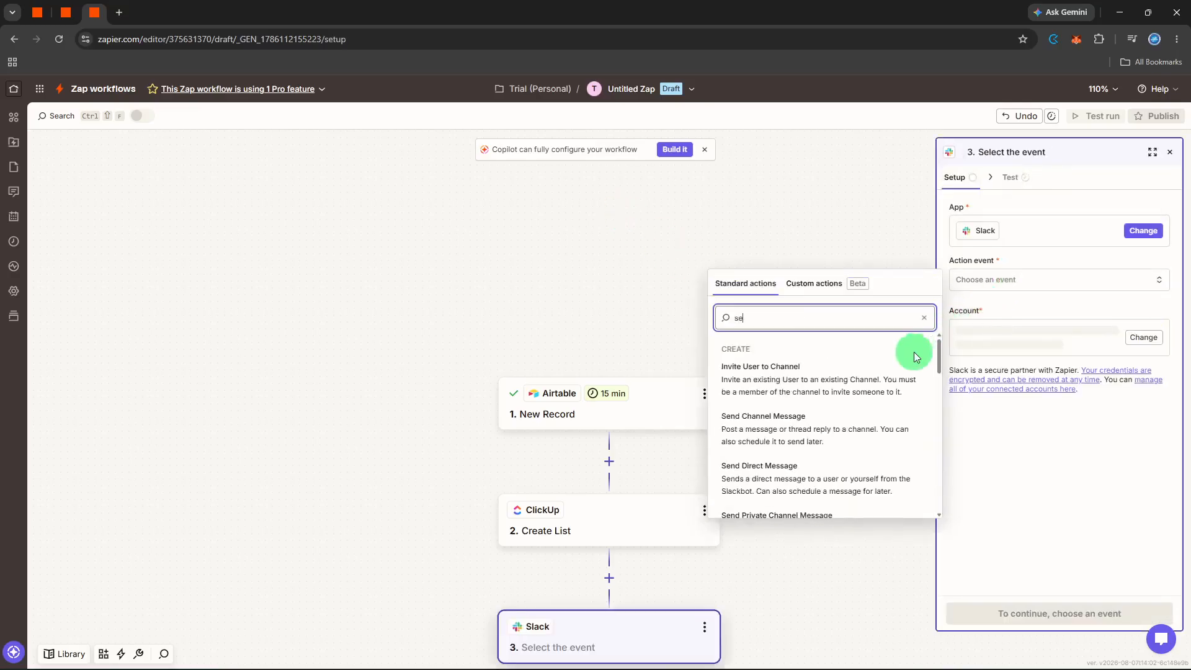
pyautogui.click(839, 414)
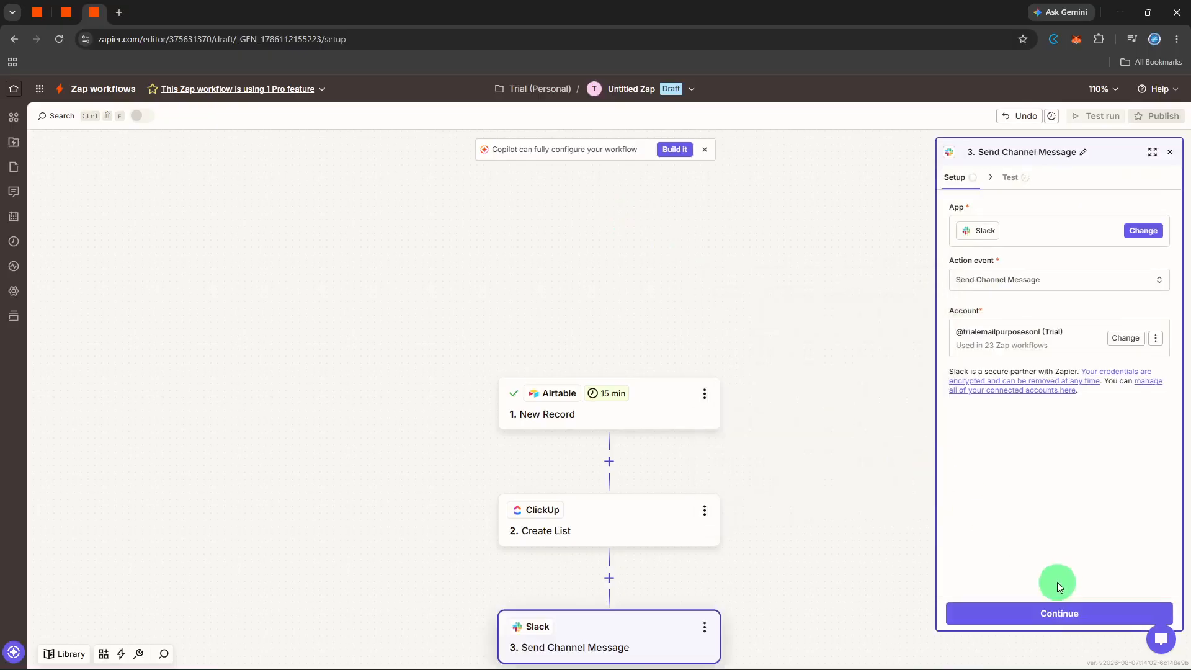
pyautogui.click(1037, 611)
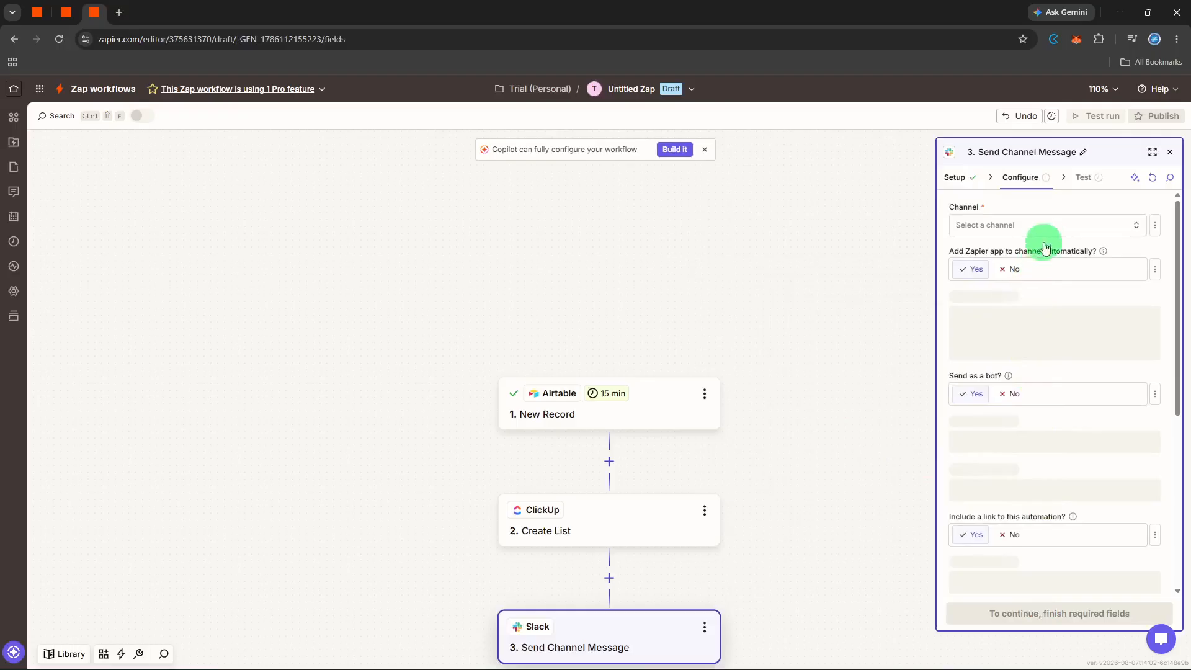
# Step: Set the Slack channel to project and the message text to New project, then continue
pyautogui.click(1049, 226)
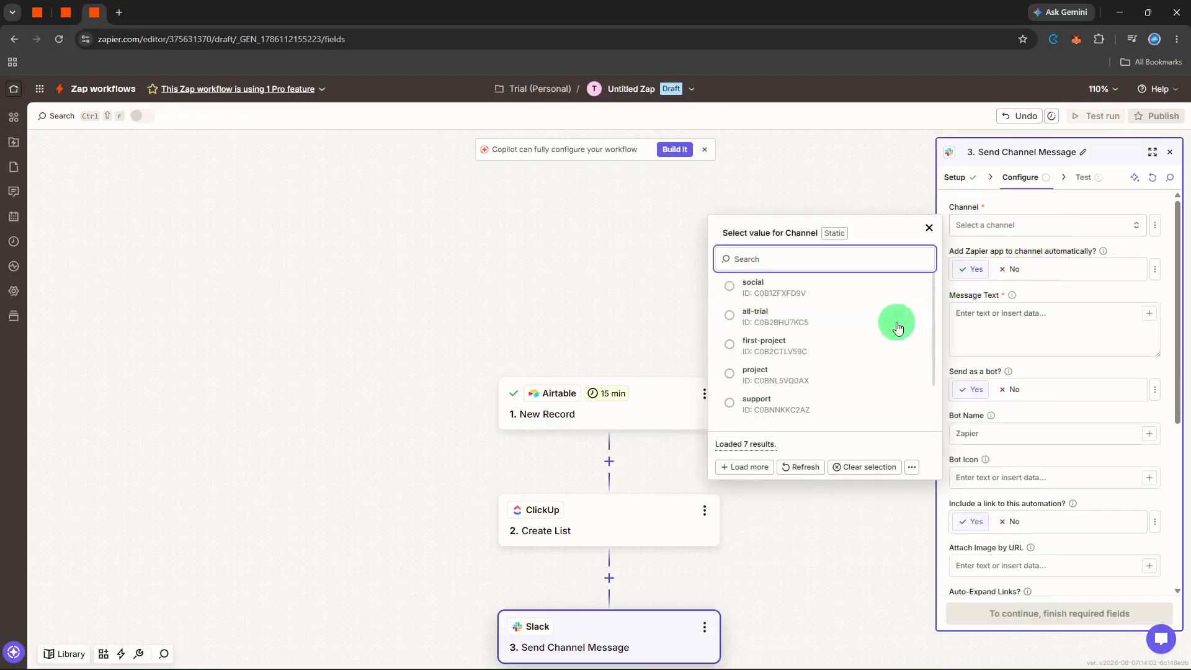
pyautogui.click(832, 375)
pyautogui.click(1080, 323)
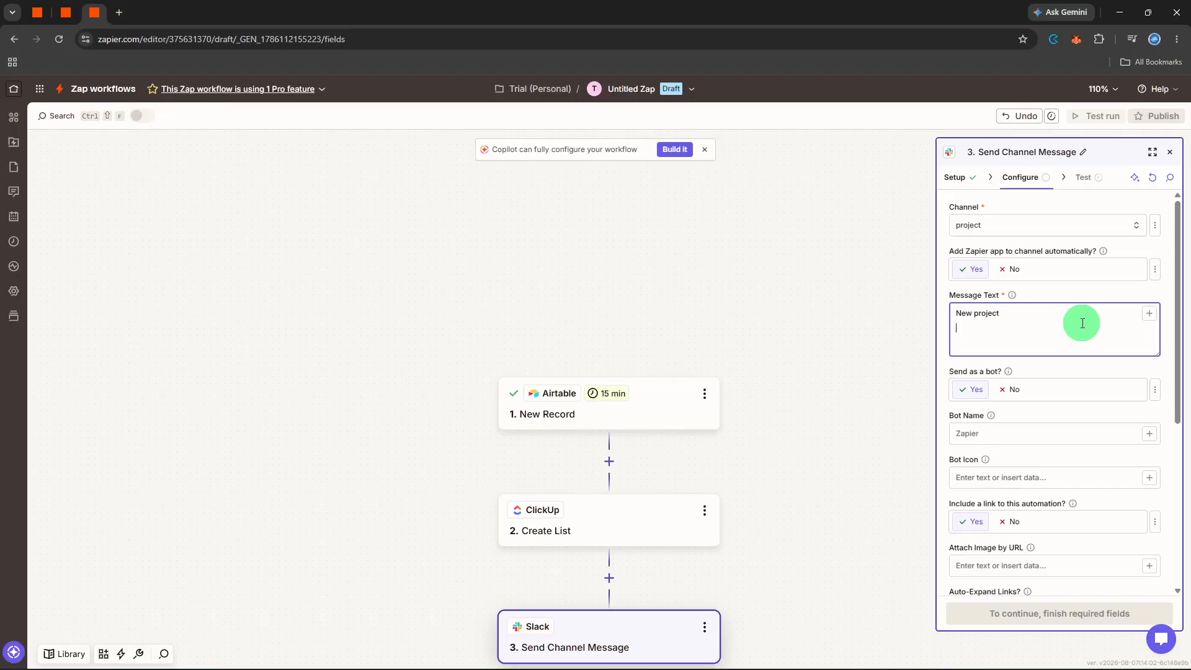
pyautogui.click(1089, 288)
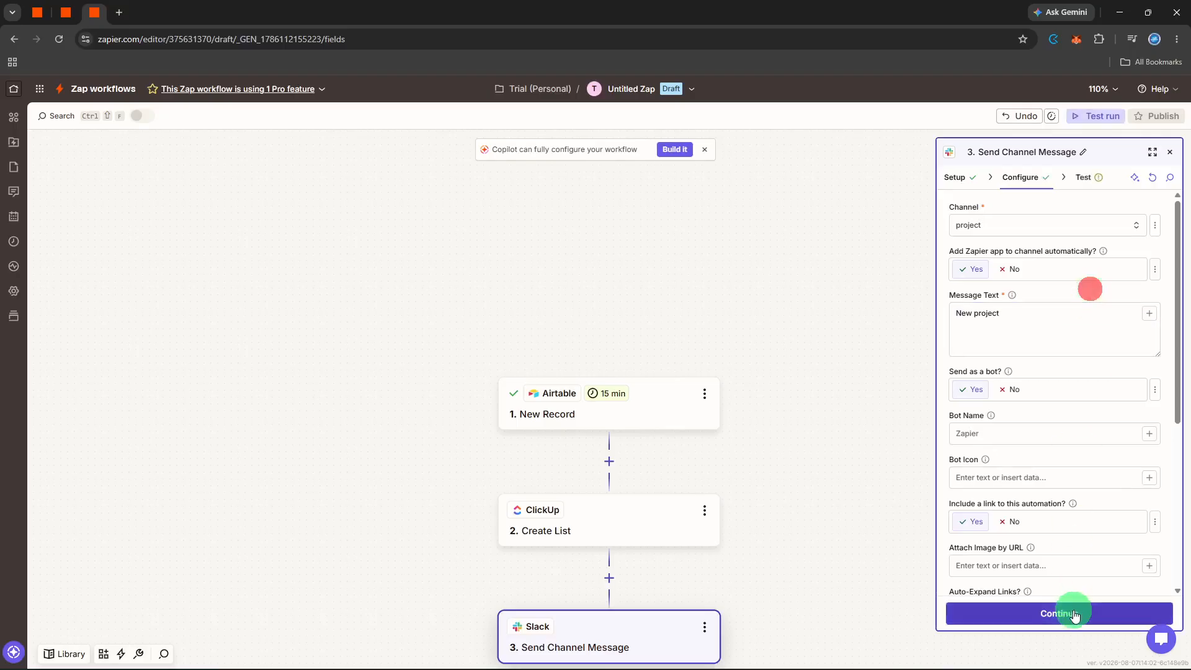
pyautogui.click(1075, 614)
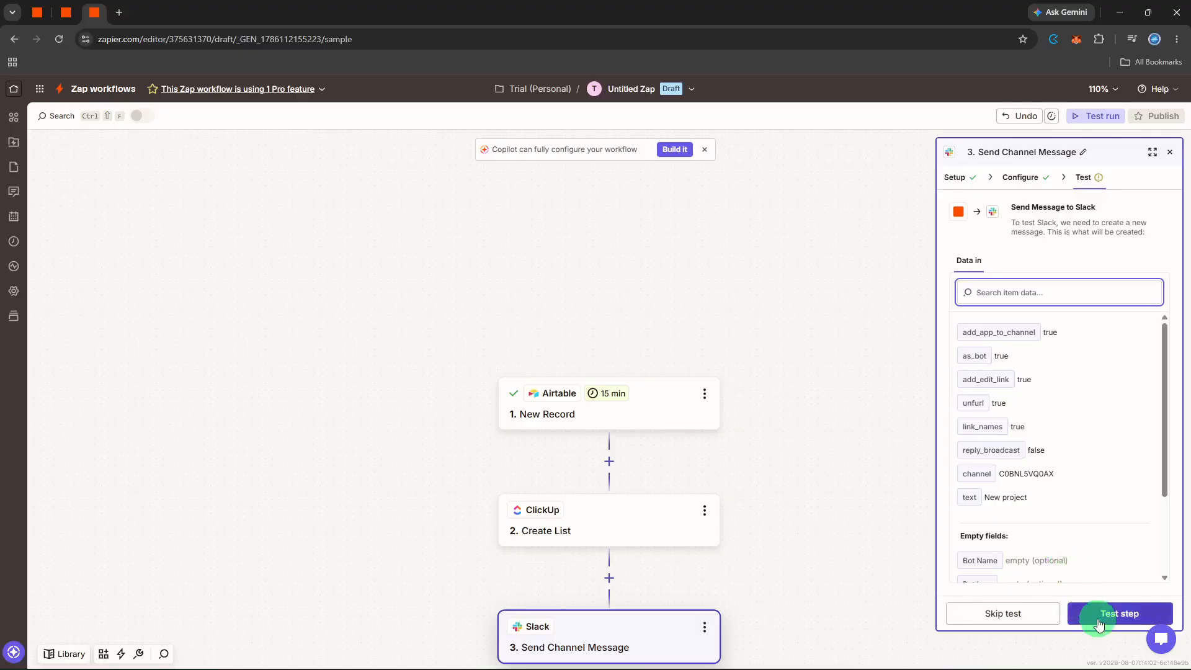
# Step: Test the Slack Send Channel Message step
pyautogui.click(1094, 615)
pyautogui.scroll(-2, 660, 587)
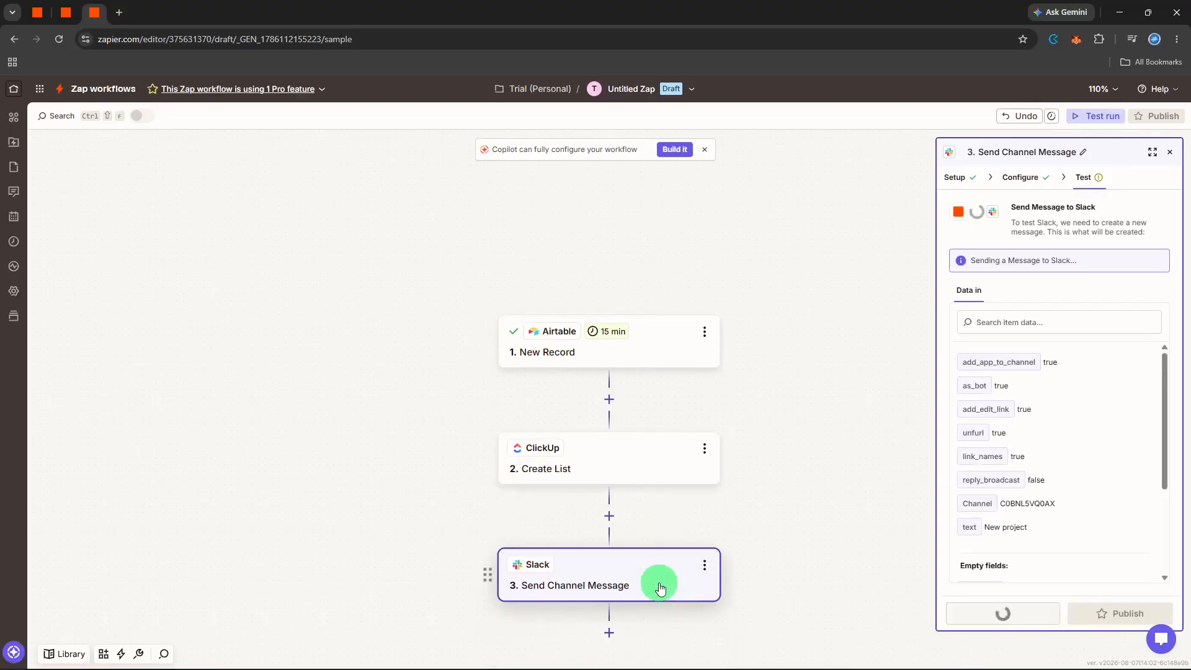
# Step: Add a Google Calendar action step with the Create Detailed Event event and continue
pyautogui.click(611, 636)
pyautogui.write('ca')
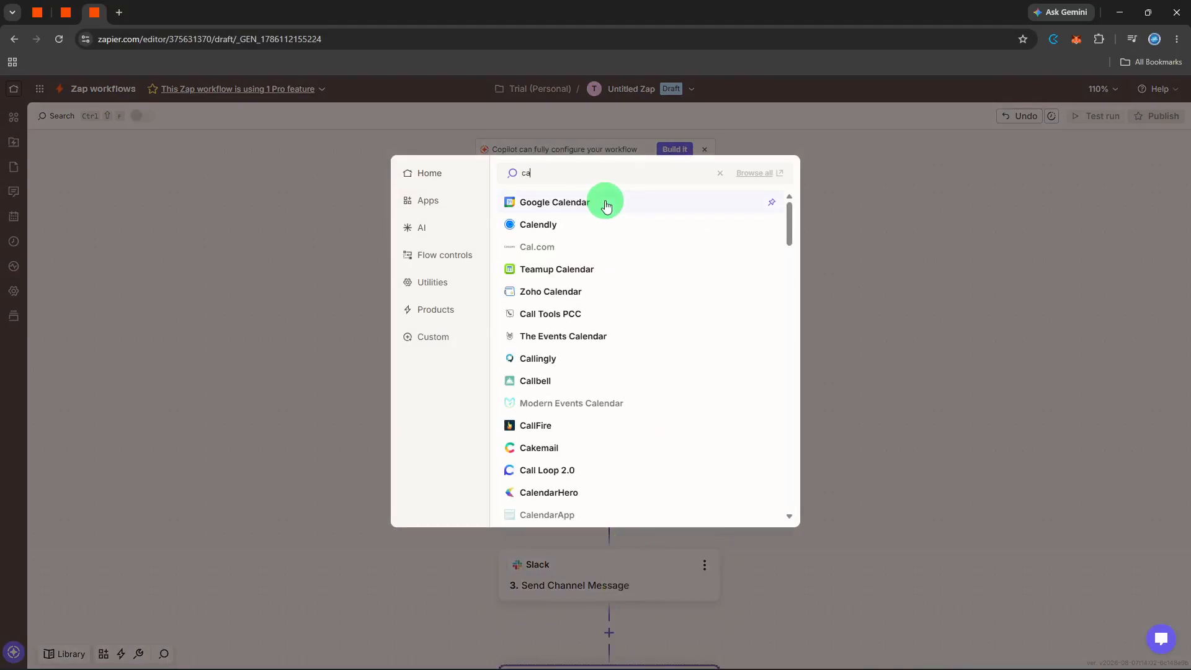
pyautogui.click(606, 203)
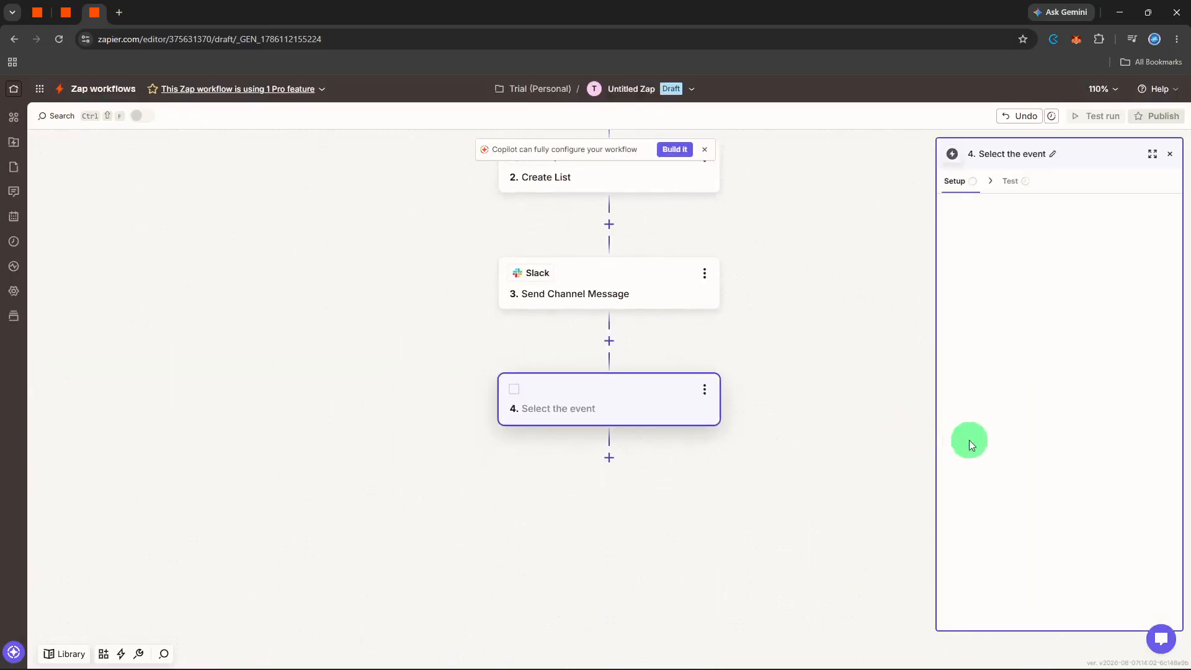
pyautogui.click(1043, 284)
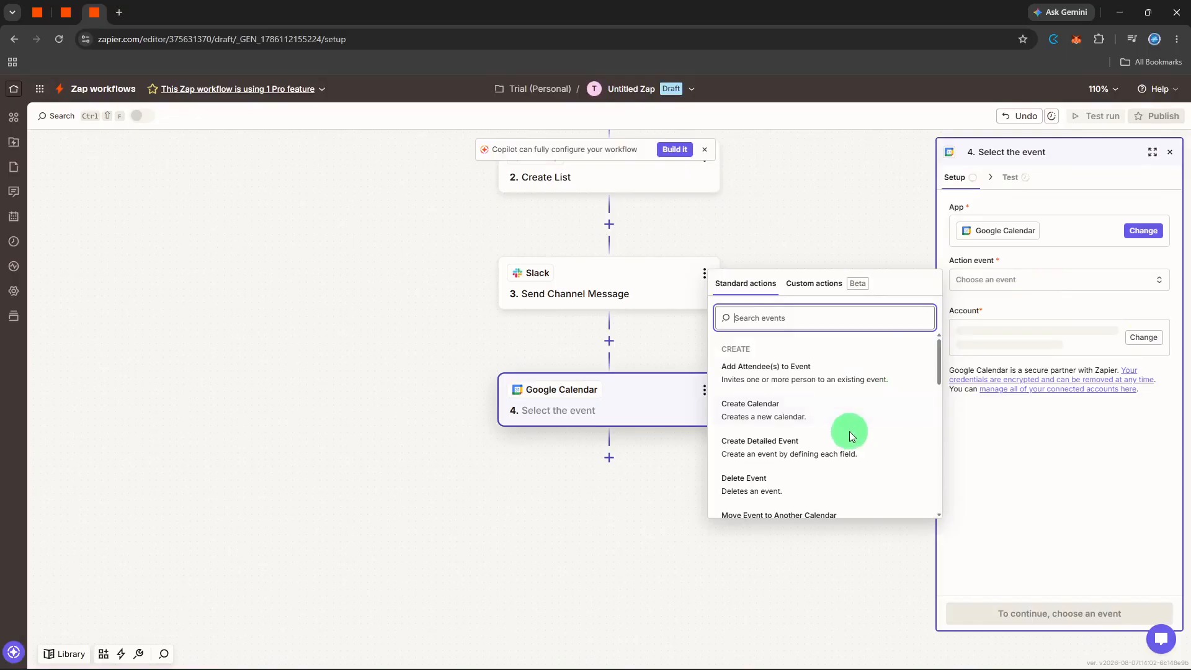
pyautogui.scroll(-1, 850, 435)
pyautogui.click(841, 377)
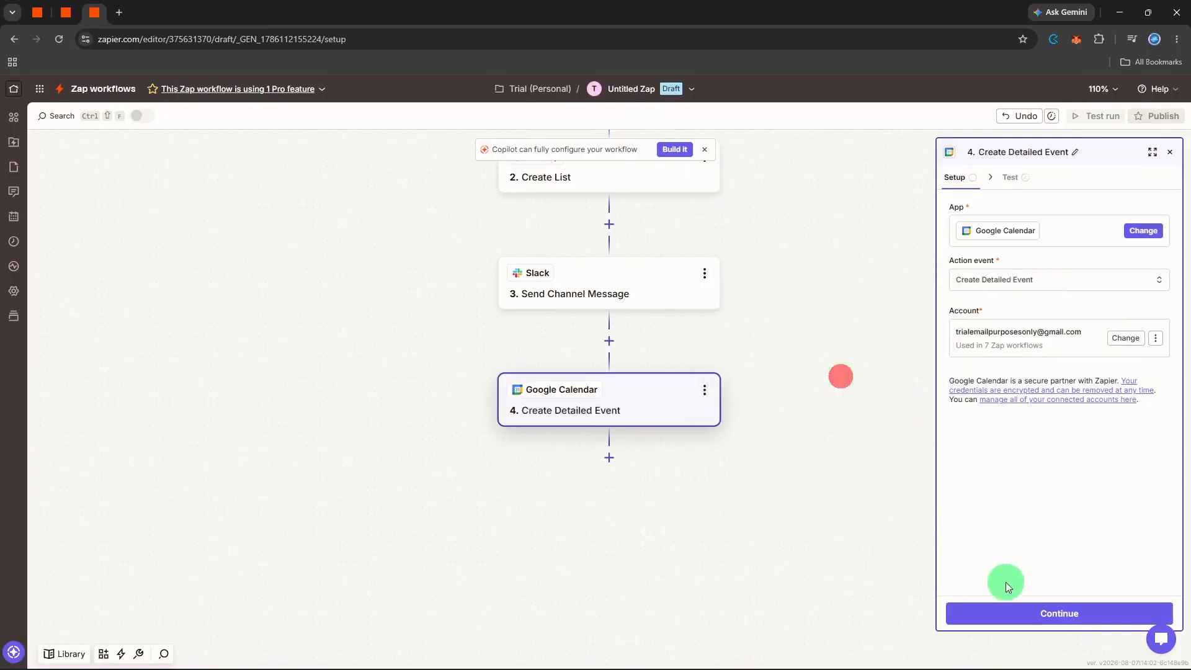
pyautogui.click(1005, 612)
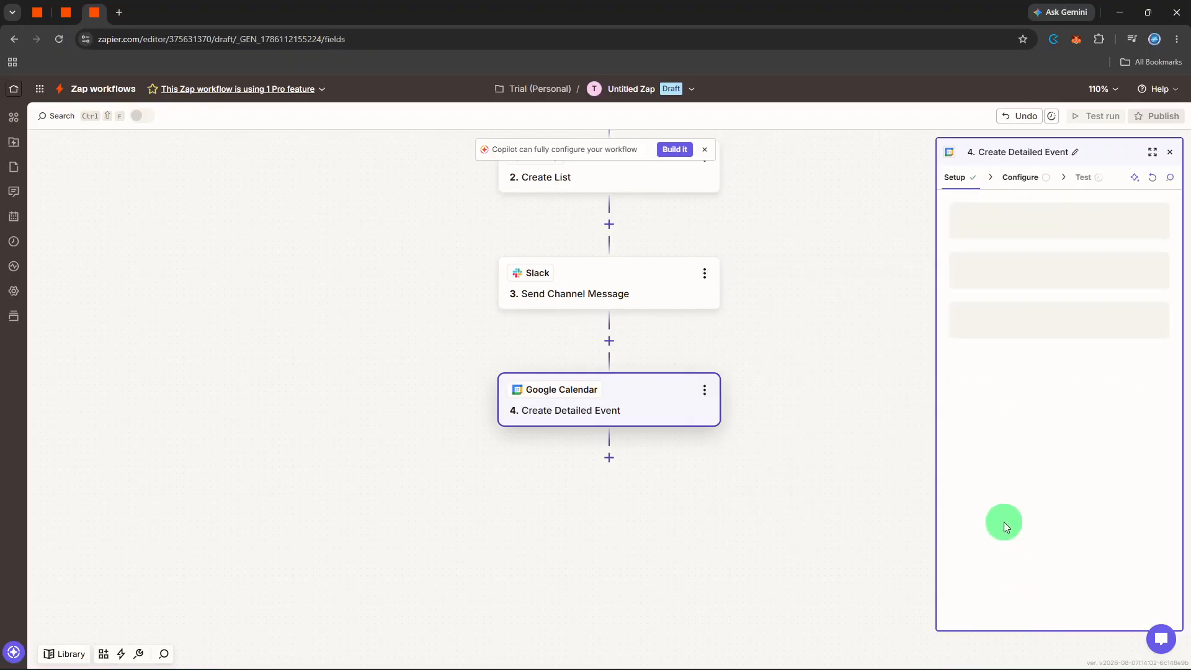
# Step: Select the connected account's own calendar and map the Airtable record's Start Date into Start Date & Time
pyautogui.click(1054, 229)
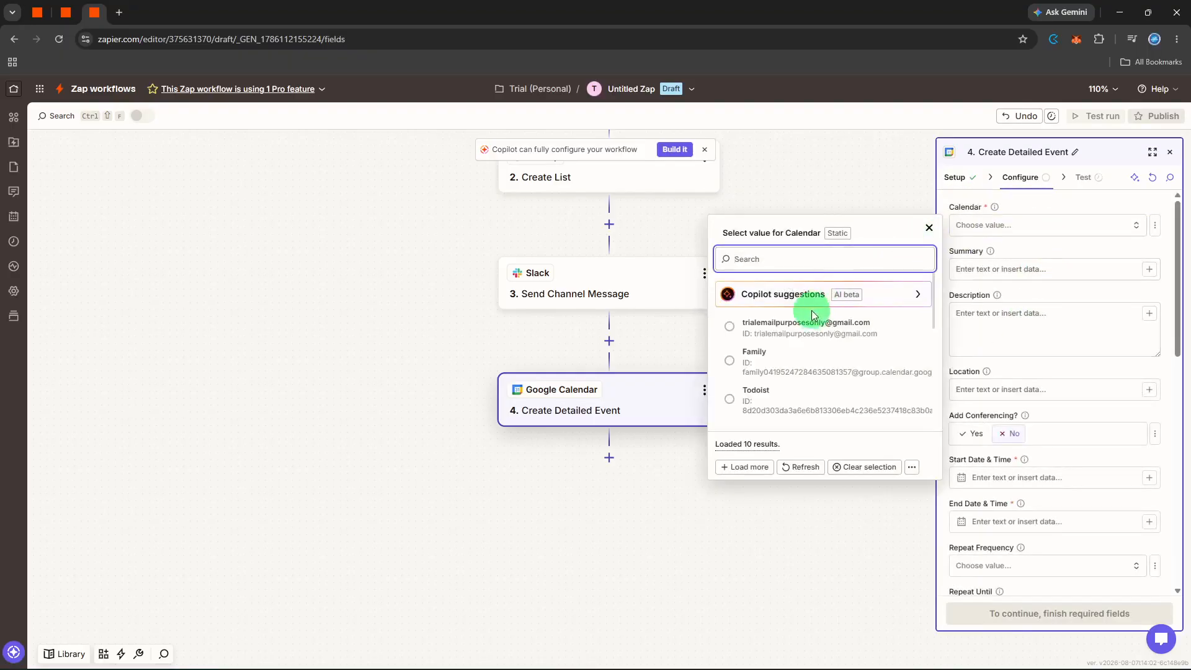
pyautogui.click(807, 323)
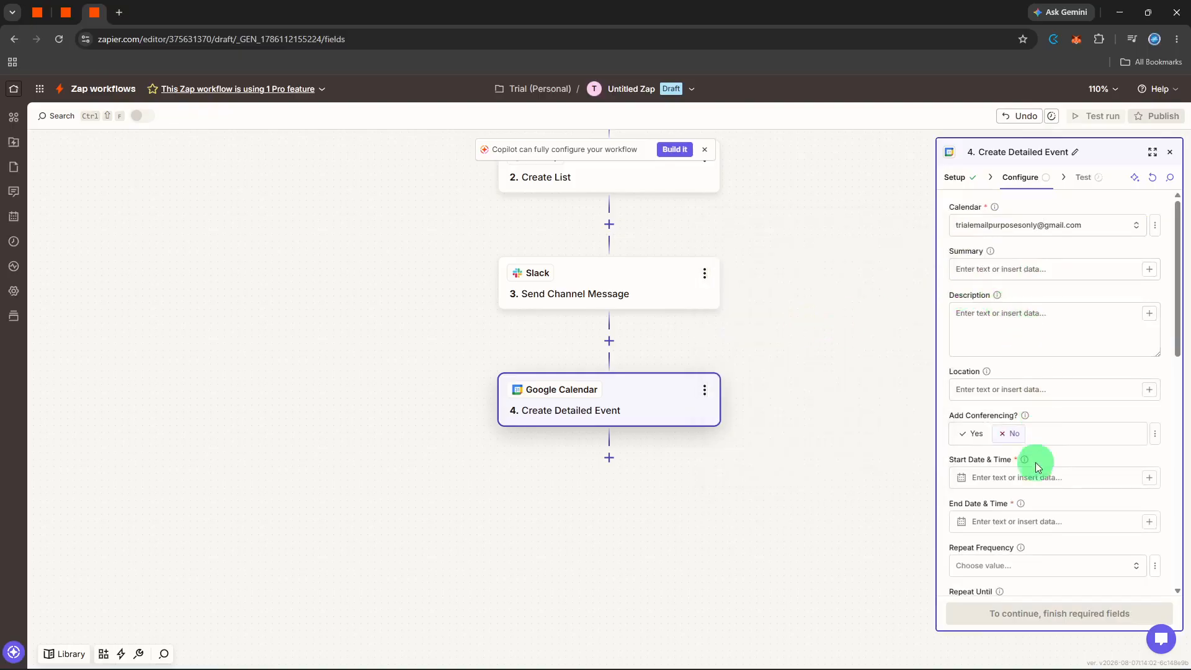
pyautogui.click(1041, 483)
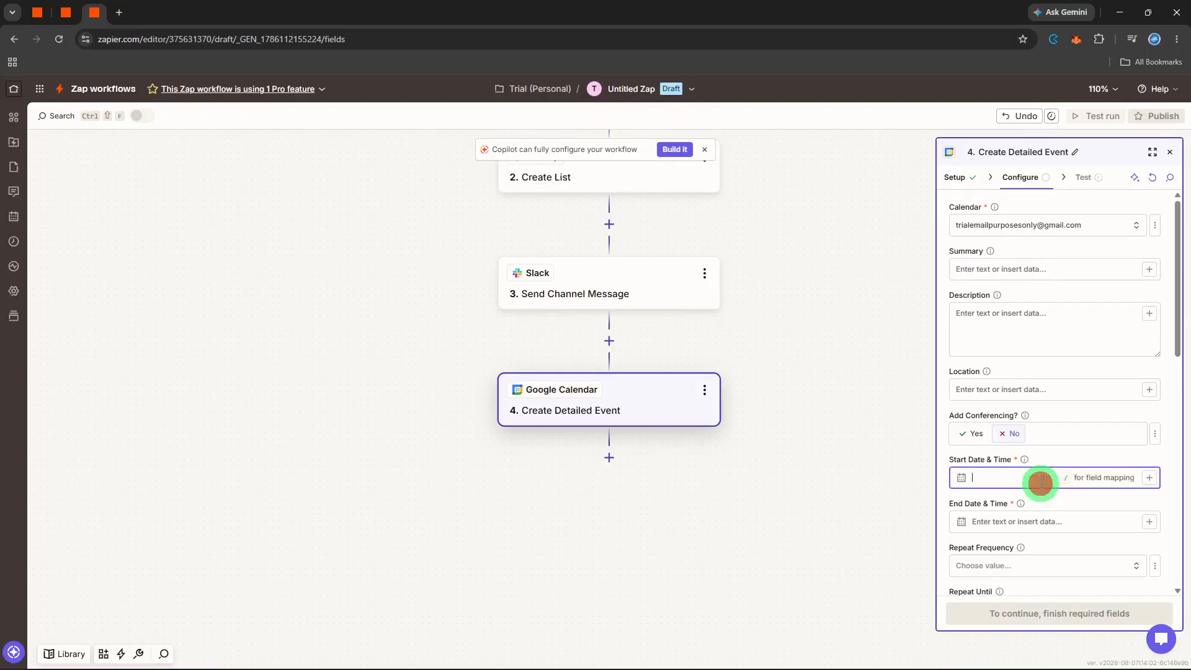
pyautogui.click(1149, 477)
pyautogui.click(867, 577)
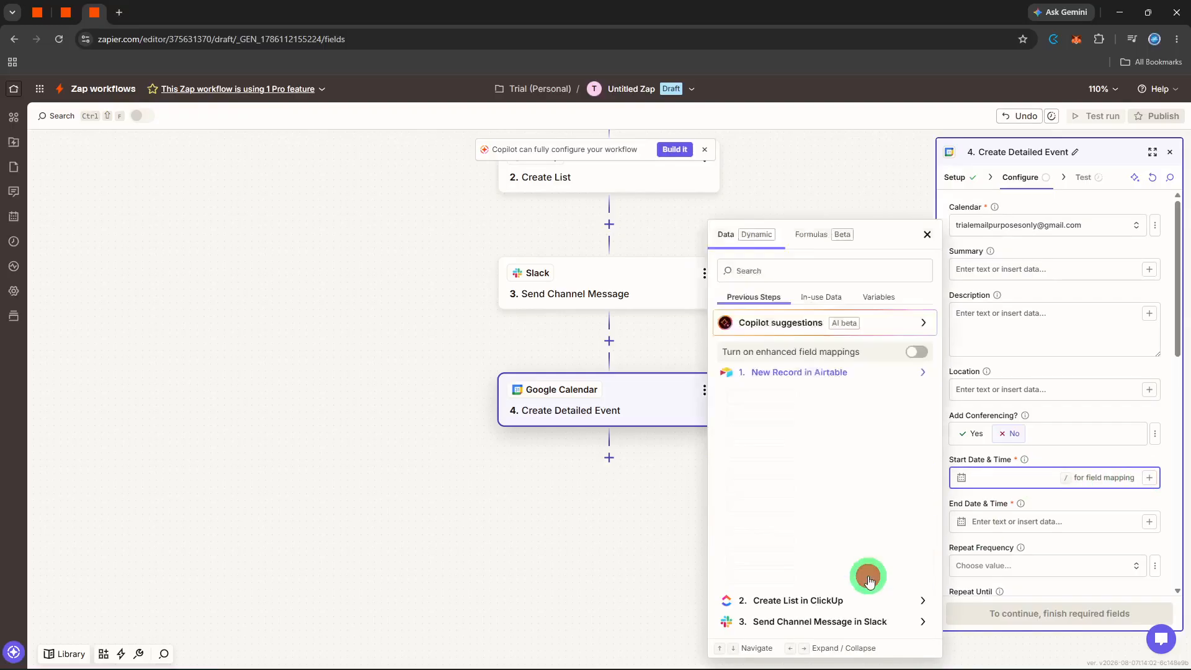
pyautogui.scroll(-1, 875, 447)
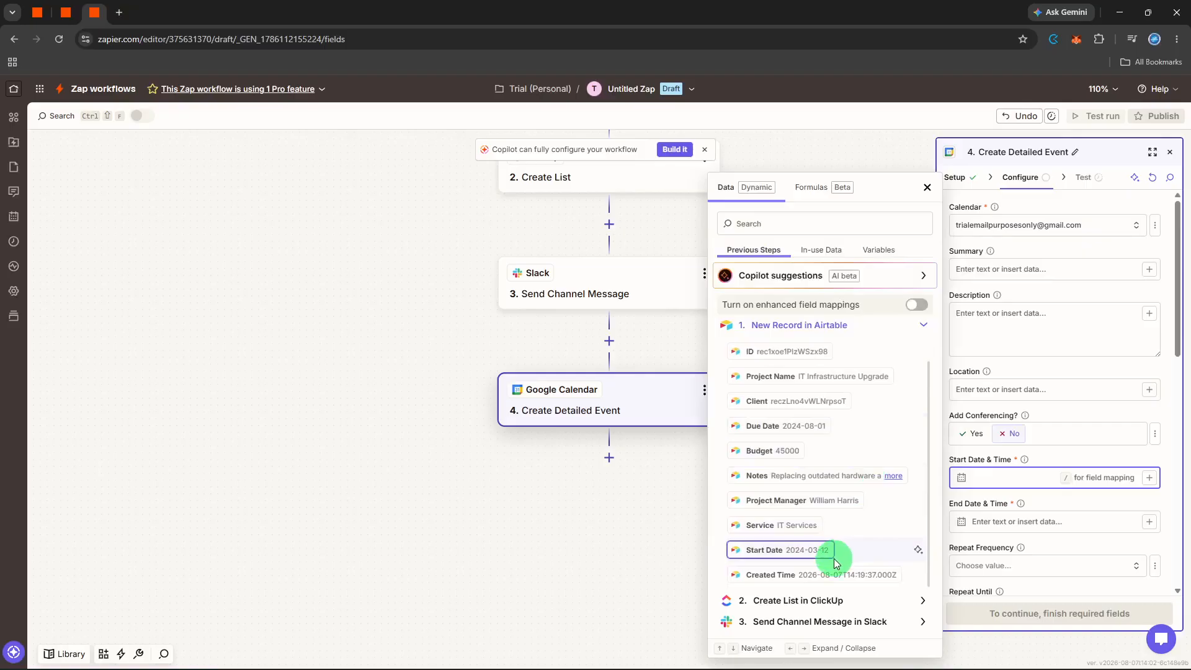
pyautogui.click(813, 551)
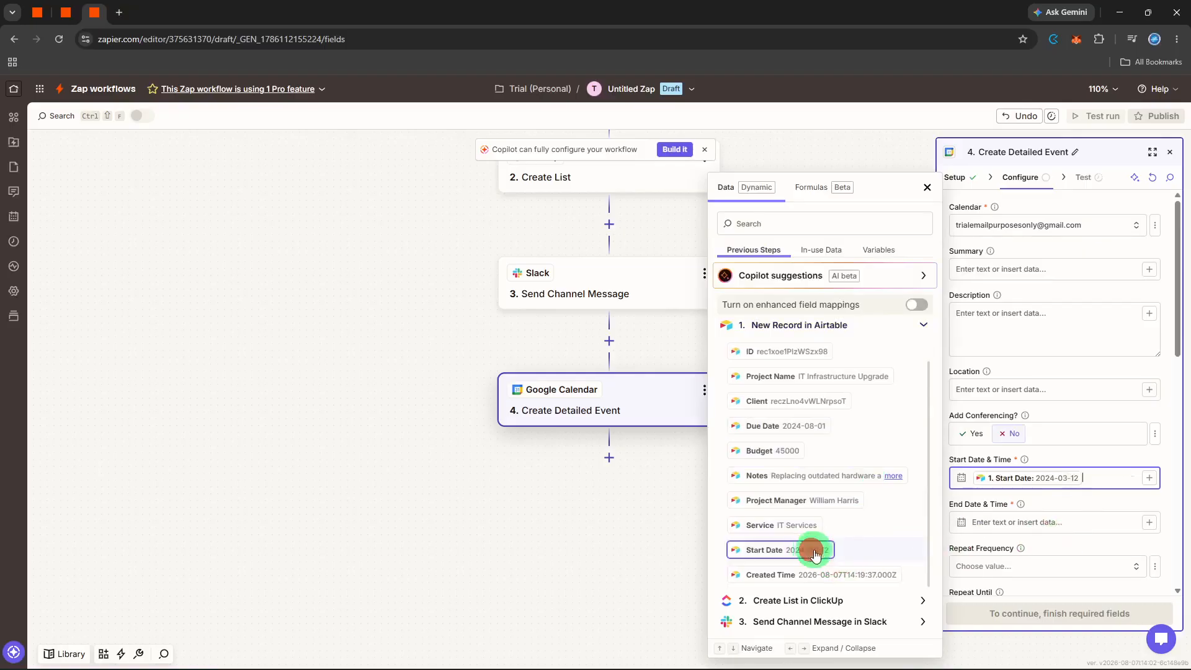
# Step: Map the Airtable record's Created Time into End Date & Time
pyautogui.click(1055, 522)
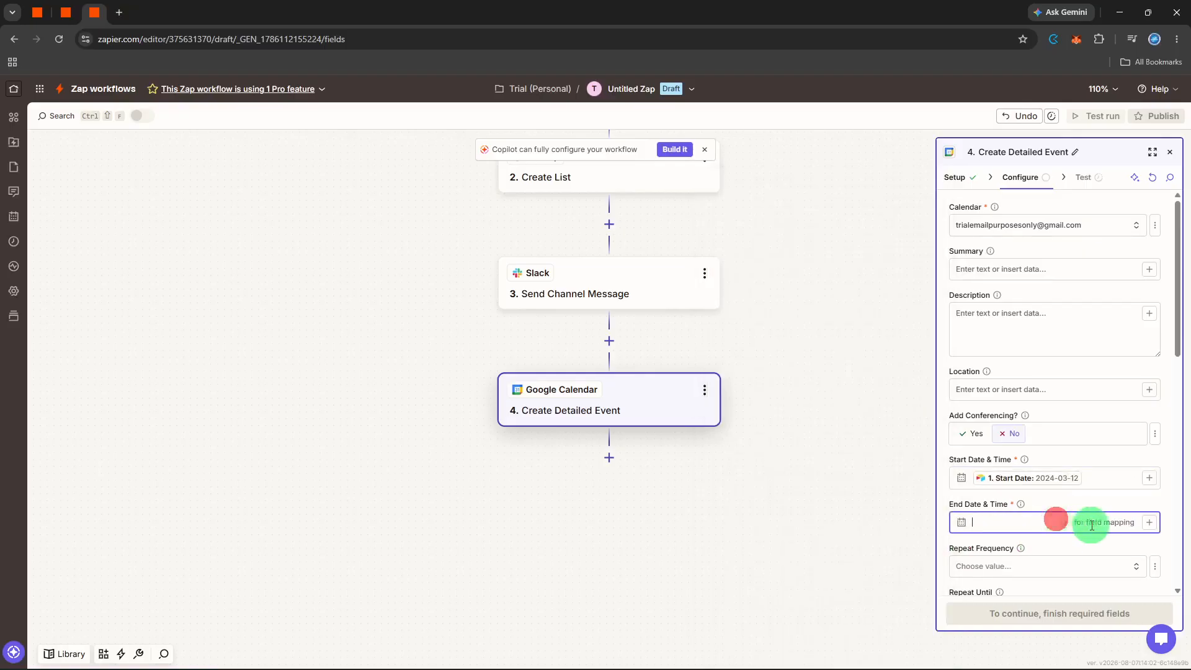
pyautogui.click(1143, 523)
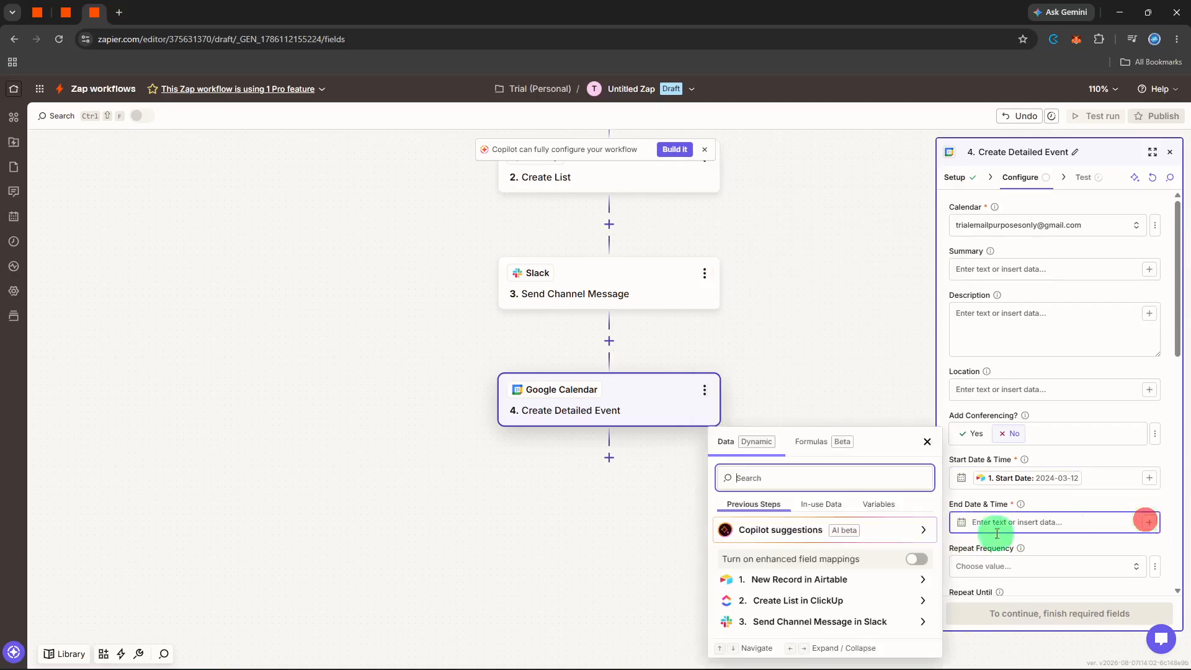
pyautogui.click(798, 579)
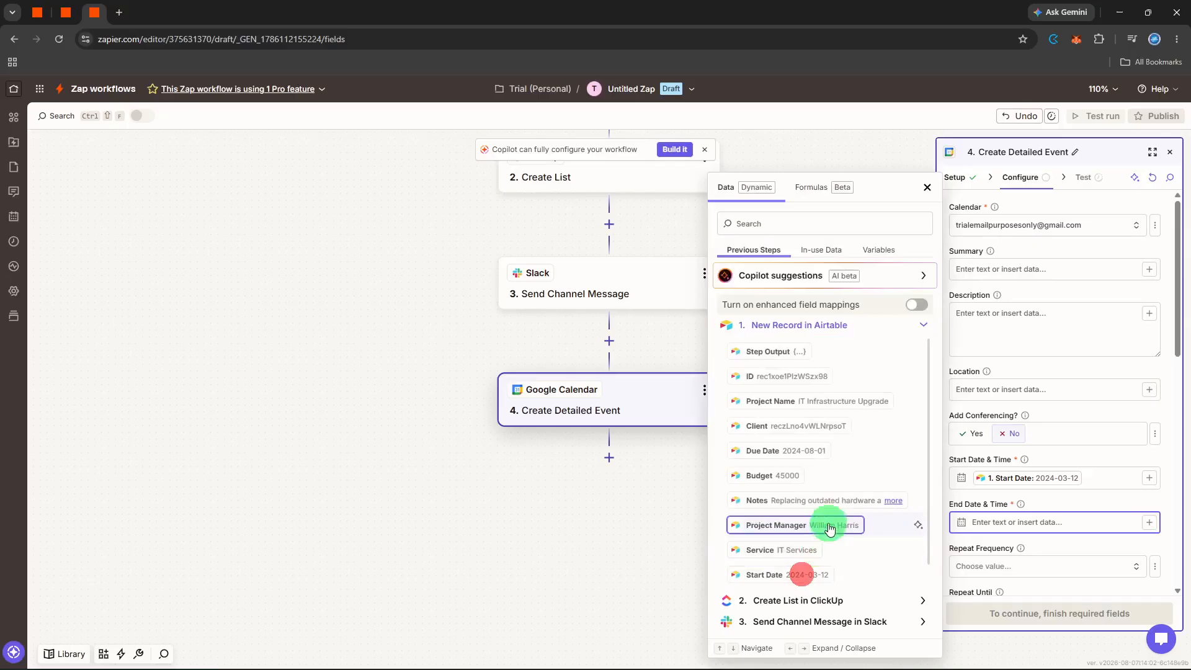
pyautogui.scroll(-1, 831, 475)
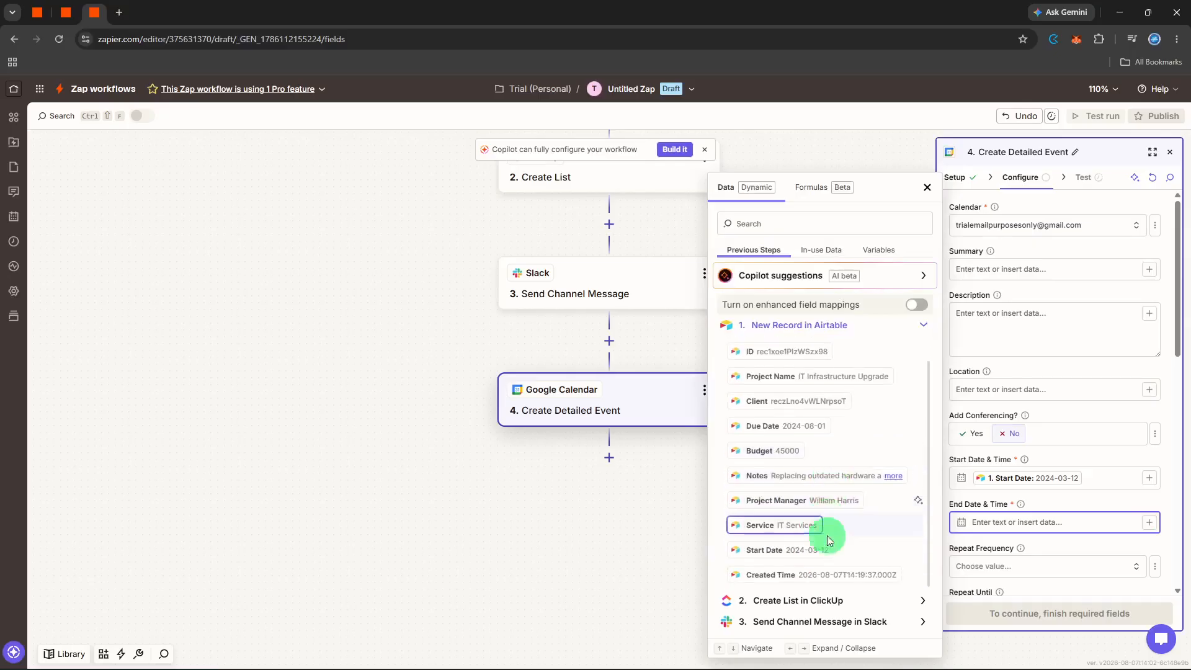
pyautogui.click(823, 571)
pyautogui.click(1099, 501)
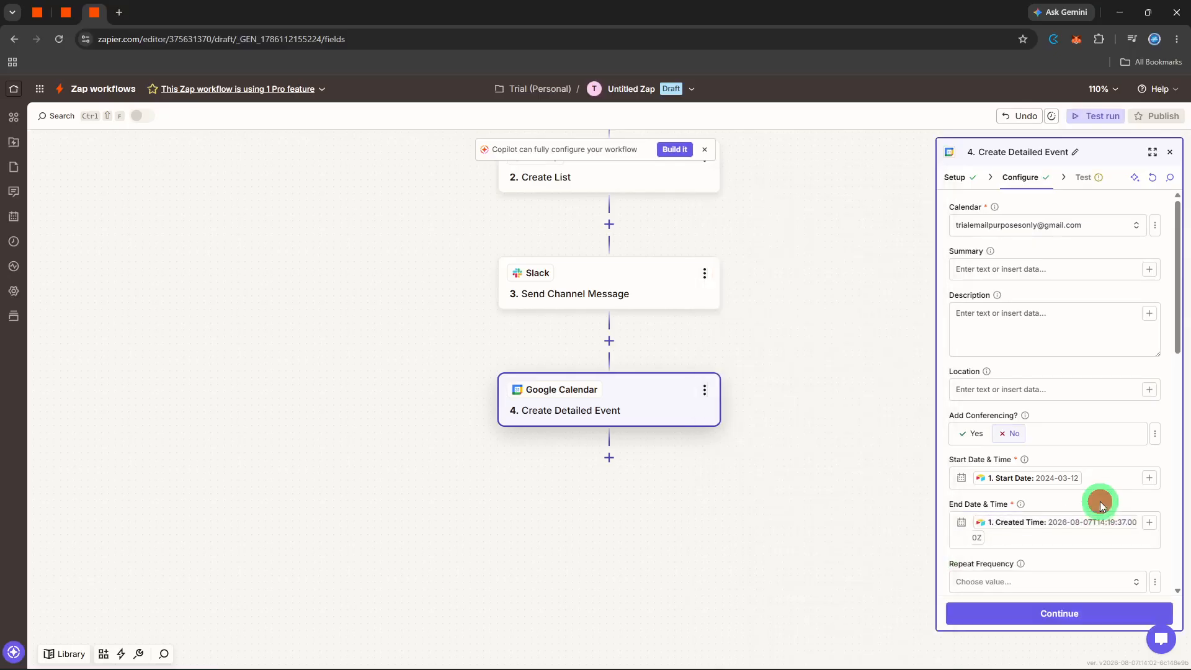
# Step: Continue and test the Google Calendar Create Detailed Event step
pyautogui.click(1065, 605)
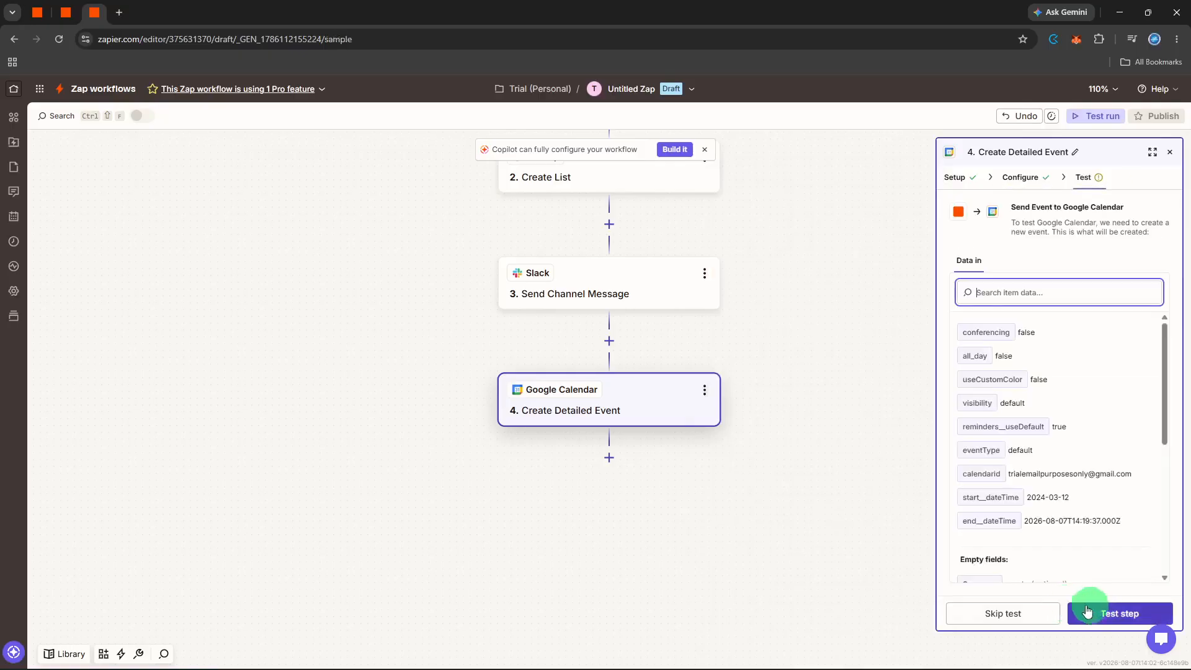
pyautogui.click(1096, 610)
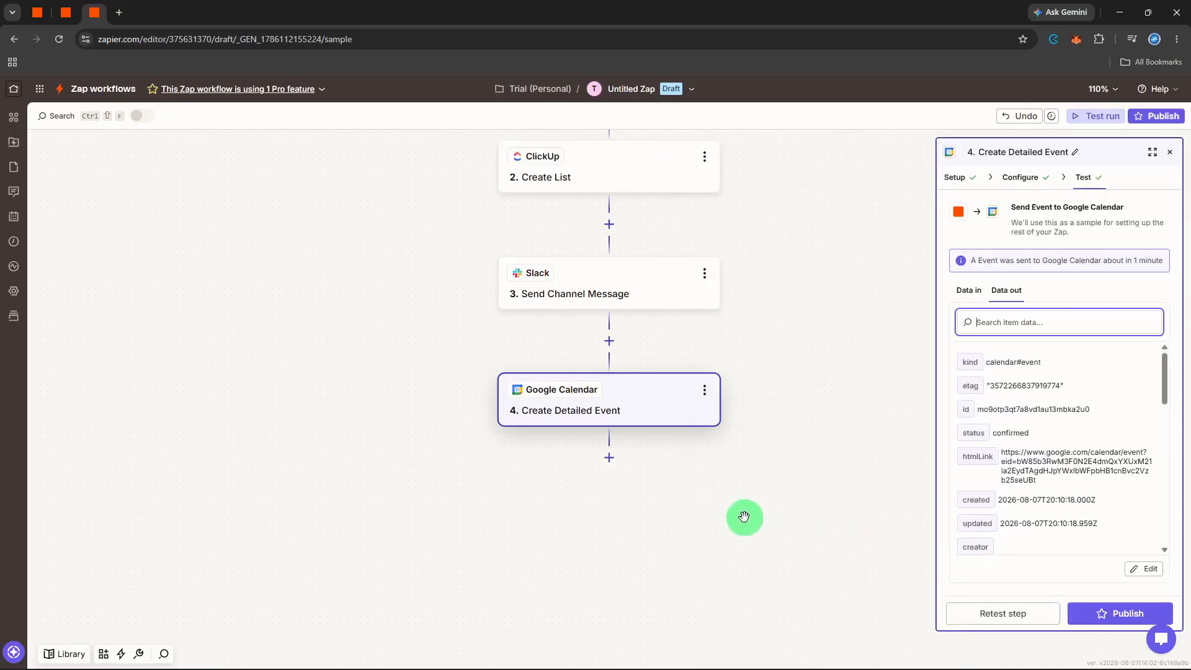
# Step: Add a Gmail action step and set its action event to Send Email
pyautogui.click(610, 467)
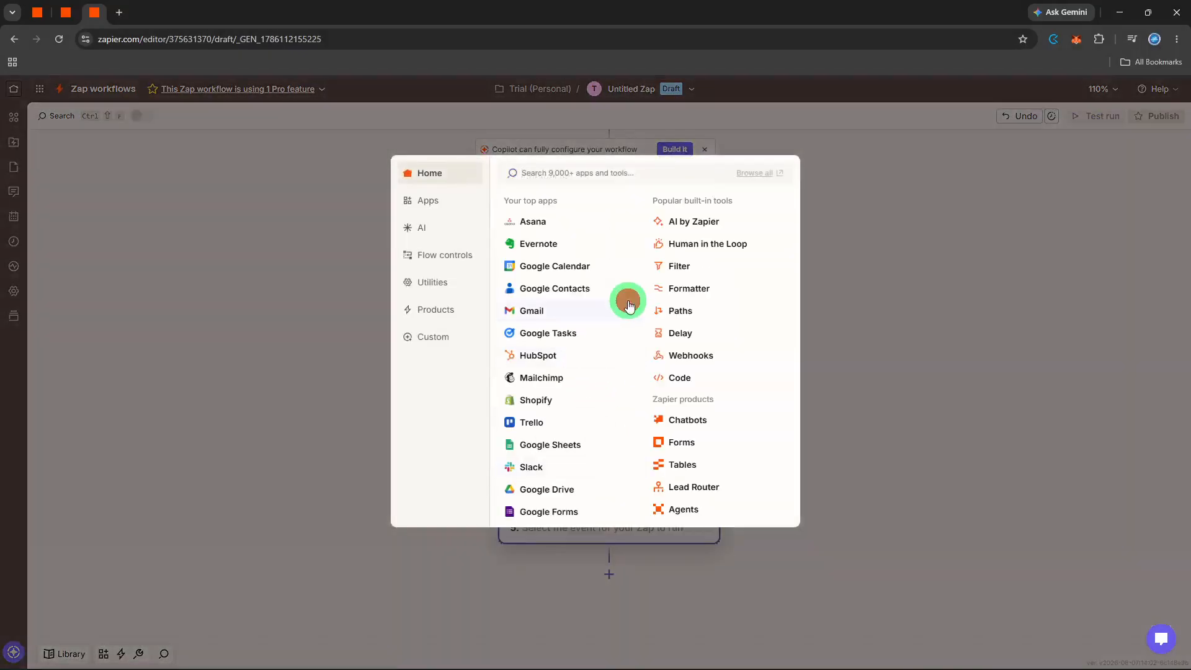
pyautogui.click(628, 306)
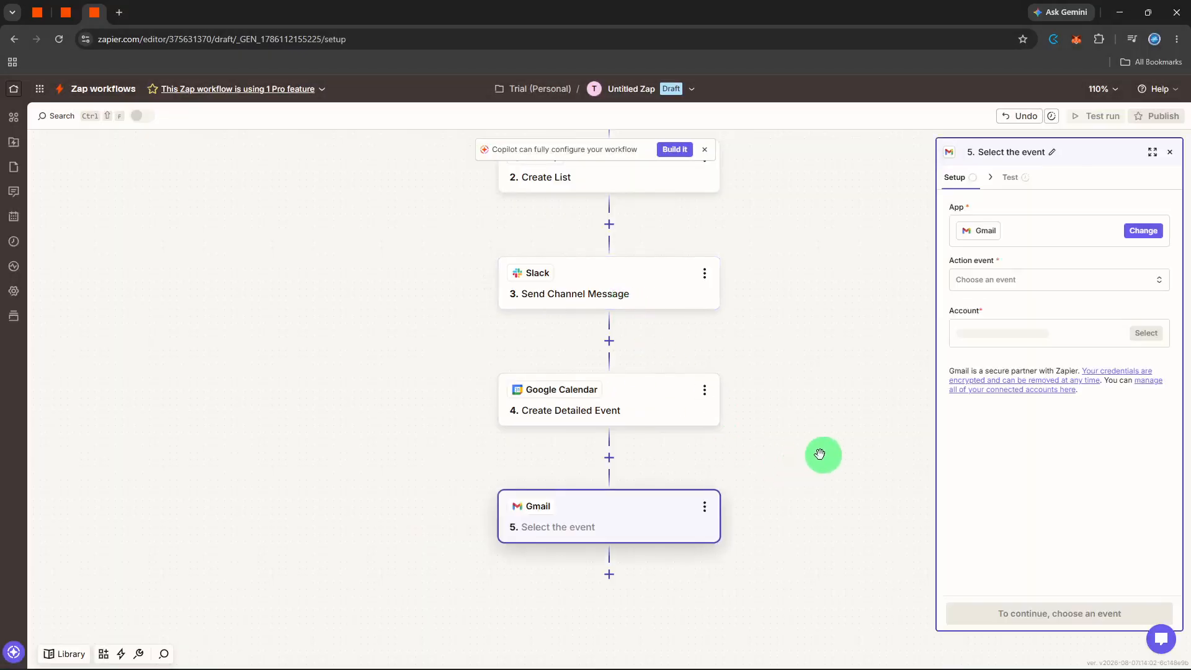
pyautogui.click(1008, 280)
pyautogui.write('se')
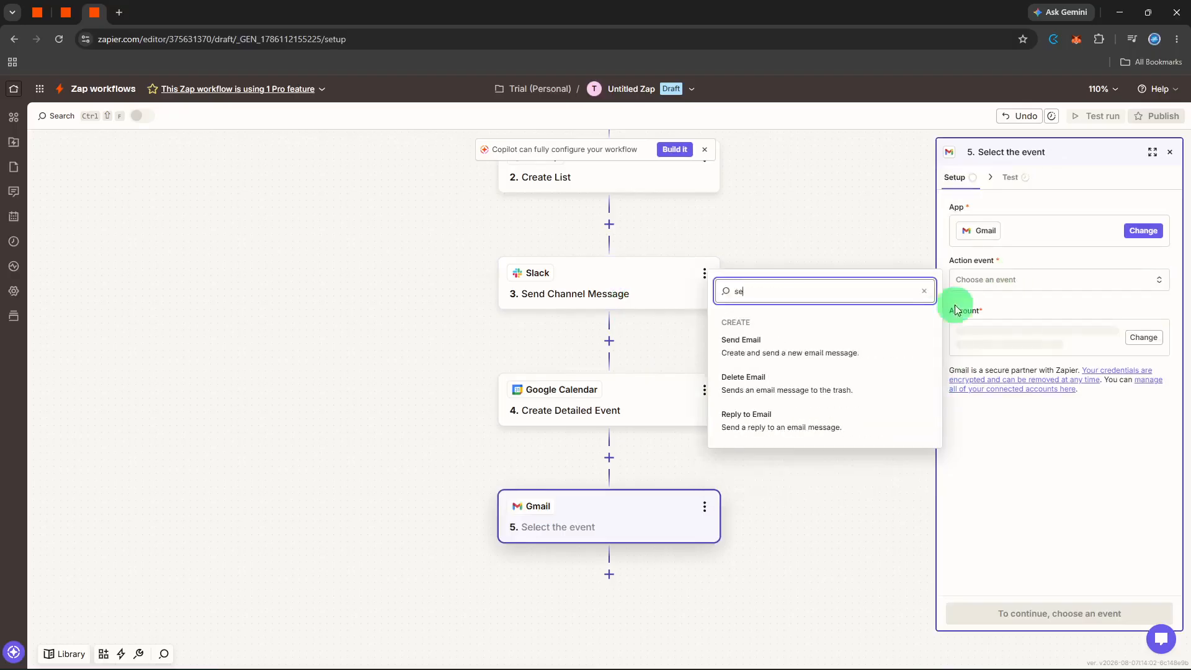
pyautogui.click(860, 355)
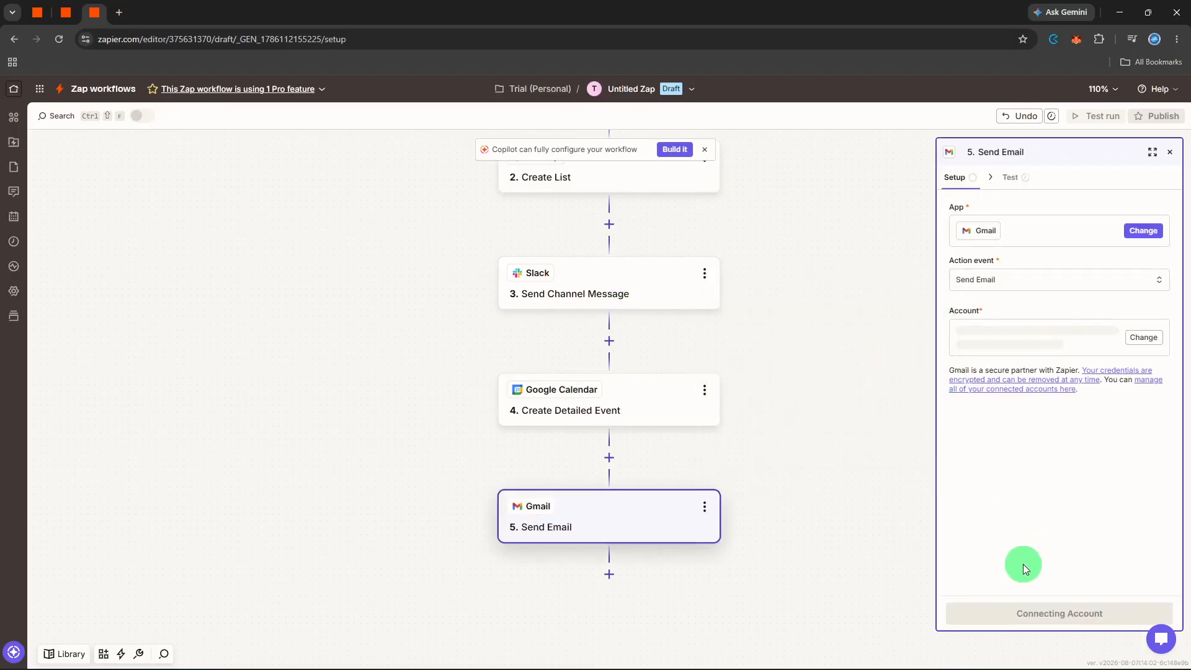
# Step: Continue to the Gmail configuration and set both the email Subject and Body to "New project"
pyautogui.click(1018, 610)
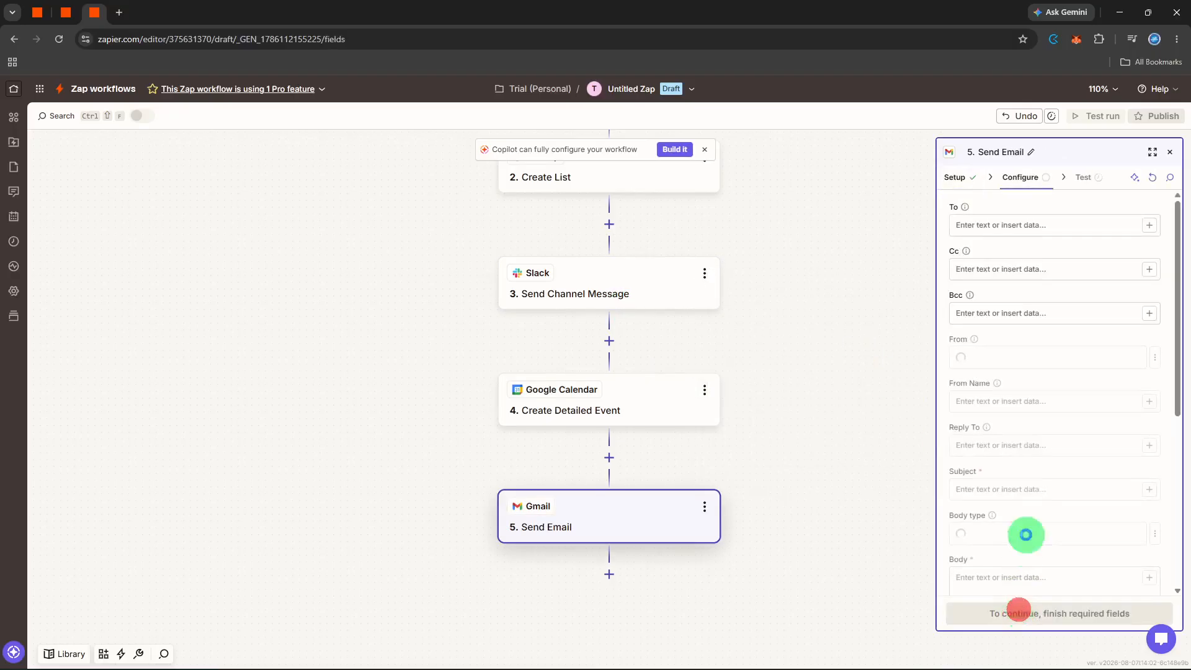
pyautogui.click(1021, 497)
pyautogui.write('New project')
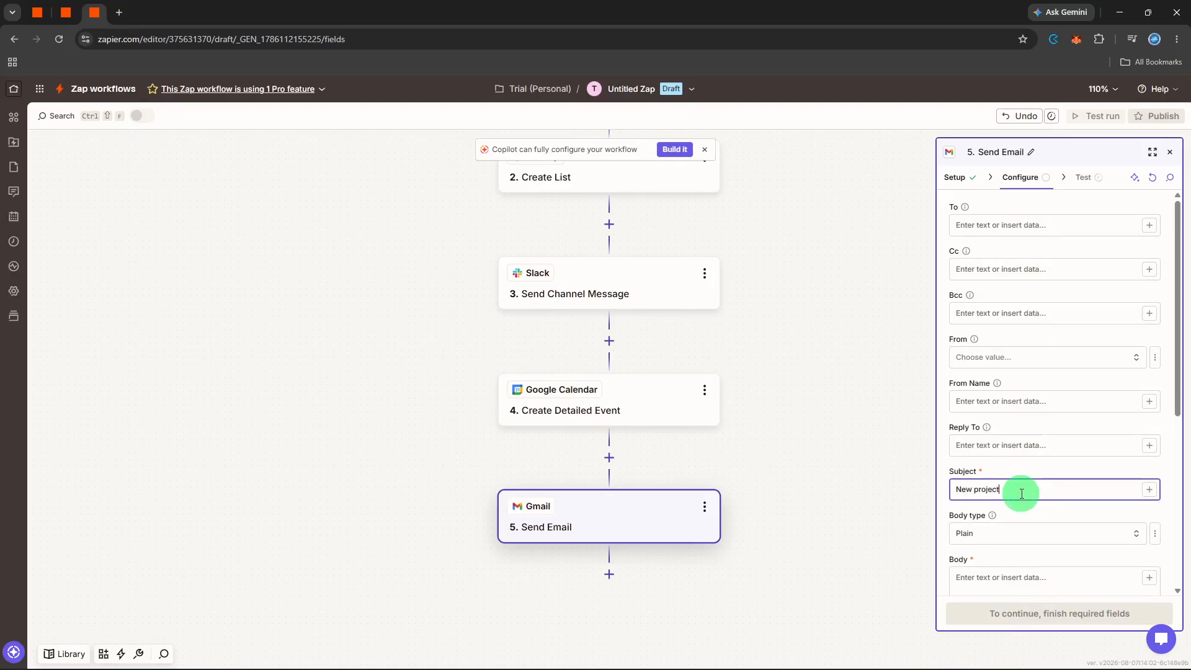
pyautogui.scroll(-2, 1020, 494)
pyautogui.click(1030, 481)
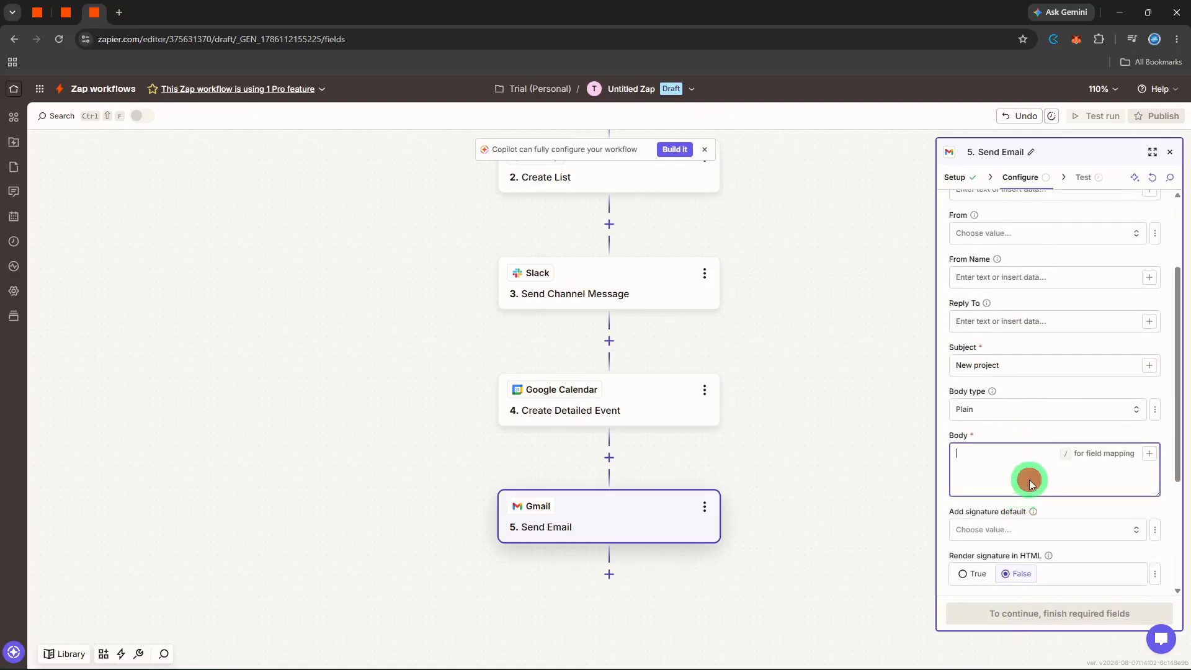
pyautogui.write('New project')
pyautogui.click(1061, 434)
# Step: Continue and test the Gmail Send Email step
pyautogui.click(1071, 613)
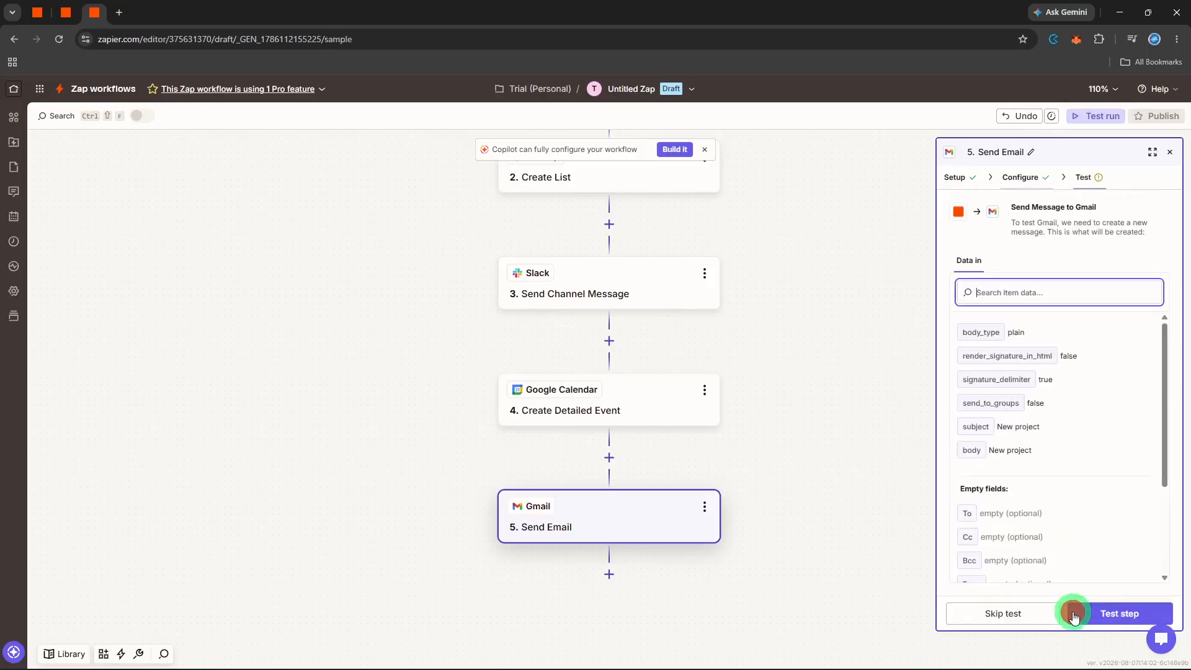
pyautogui.click(1098, 610)
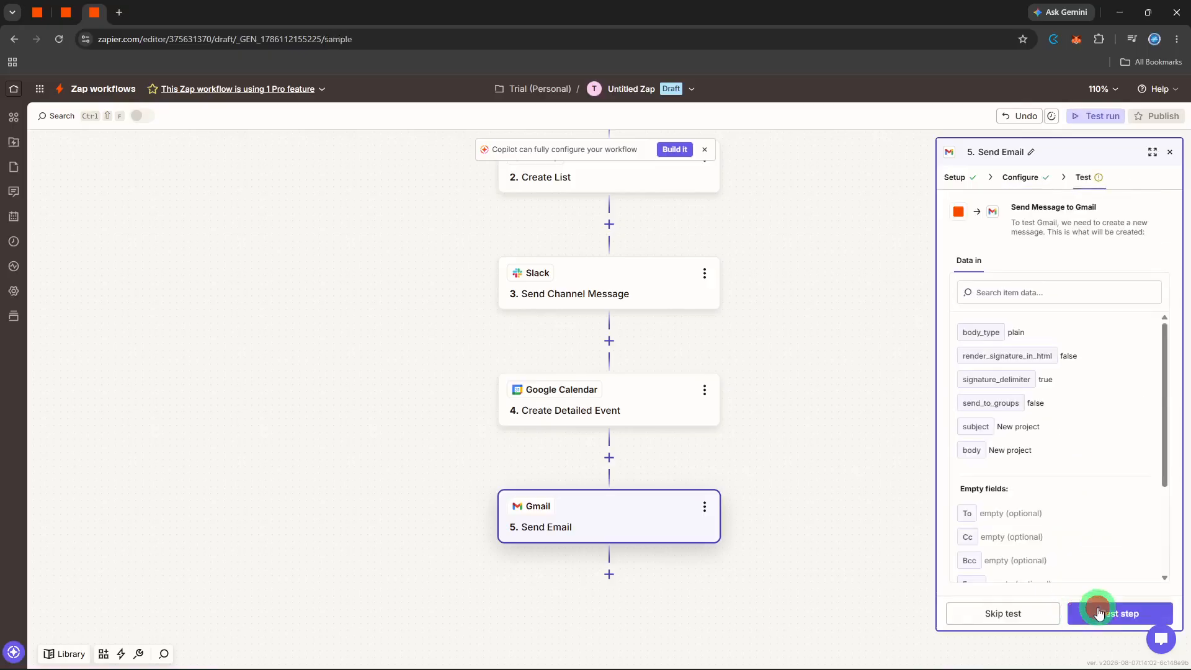
# Step: Rename the Zap to "project kickoff"
pyautogui.click(666, 97)
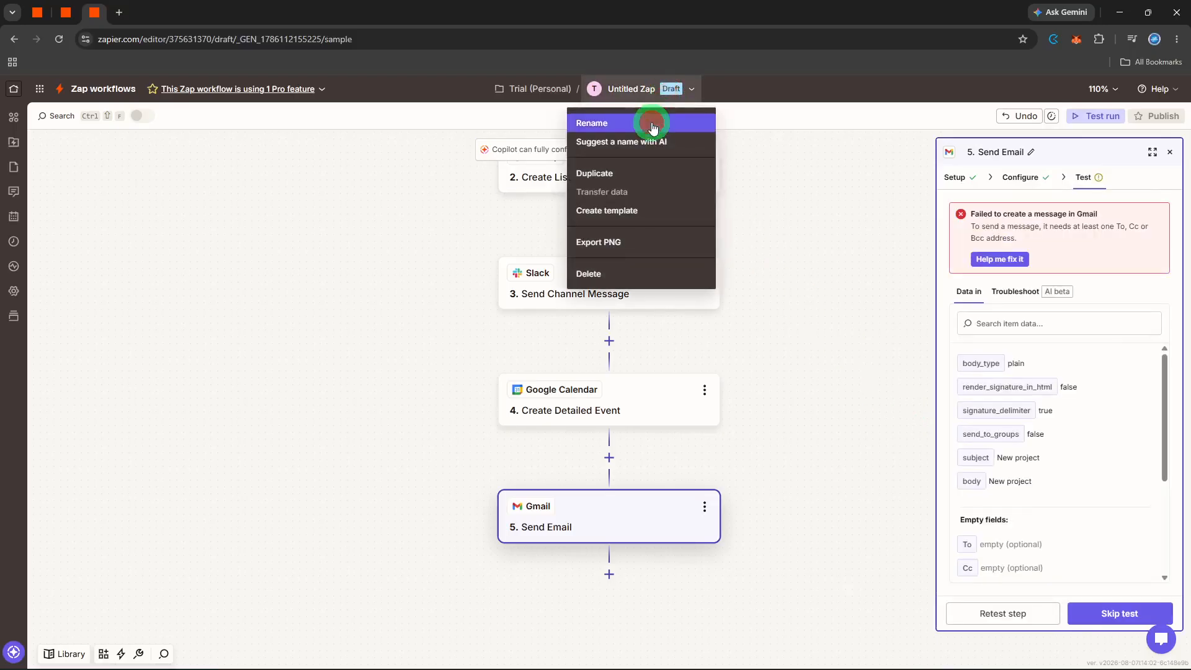
pyautogui.click(651, 122)
pyautogui.write('proej')
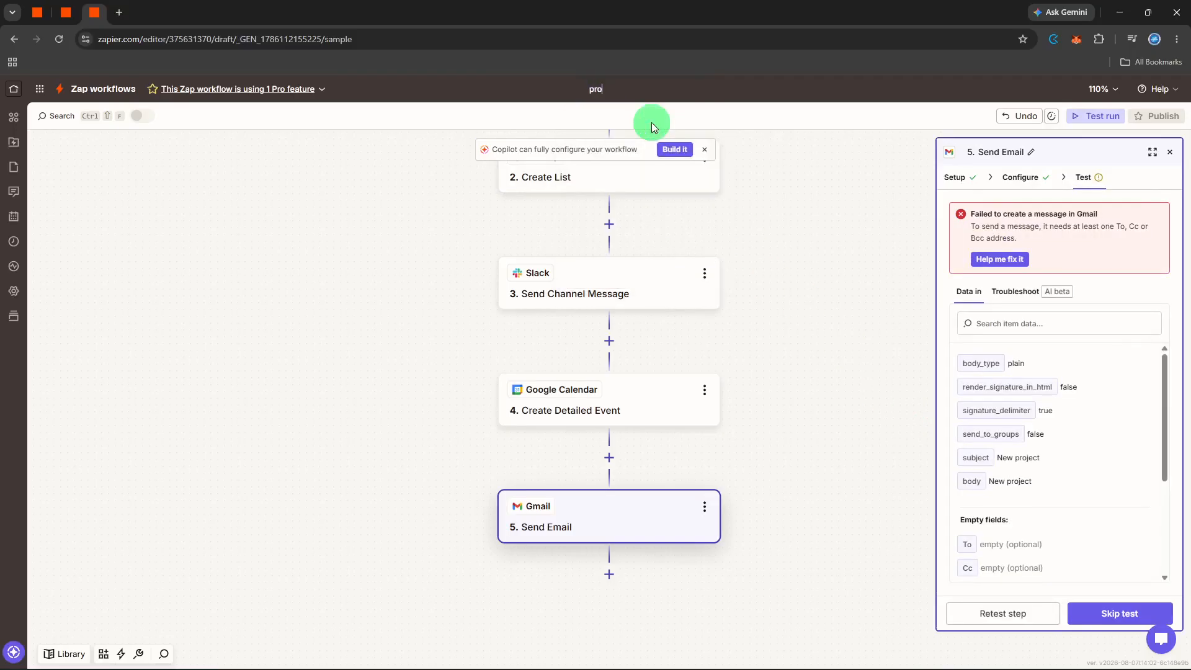
pyautogui.press('BackSpace')
pyautogui.press('BackSpace')
pyautogui.write('ject kickoff')
pyautogui.press('Return')
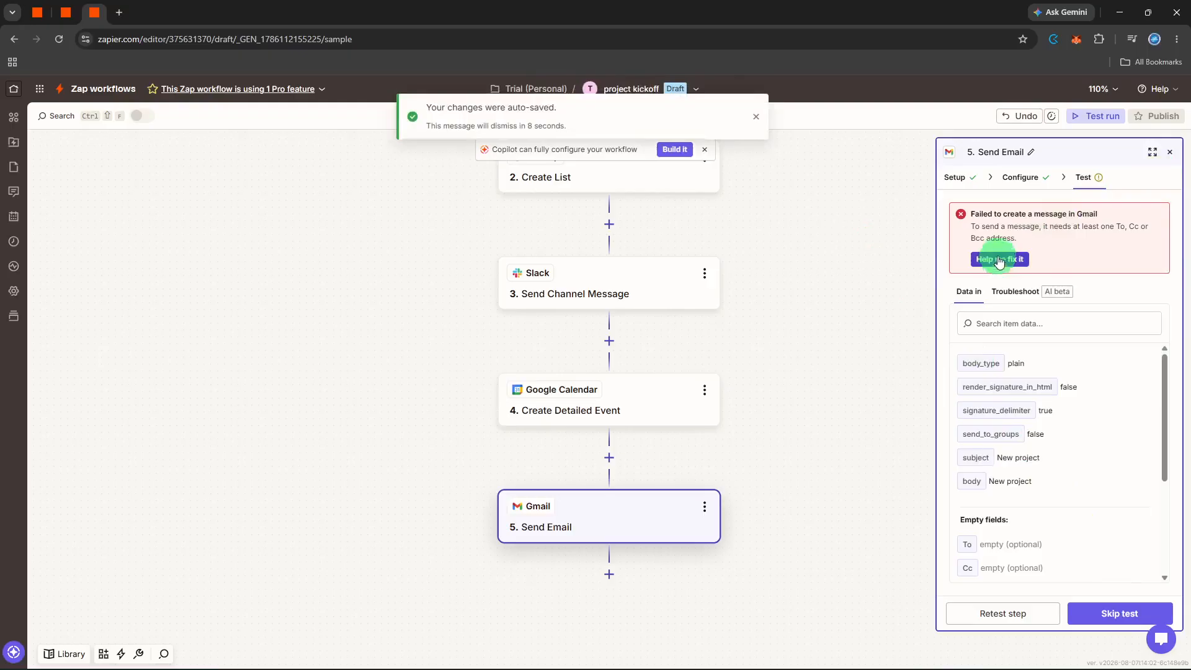
# Step: Return to the Send Email configuration, continue, retest the step and close the step panel
pyautogui.click(1013, 178)
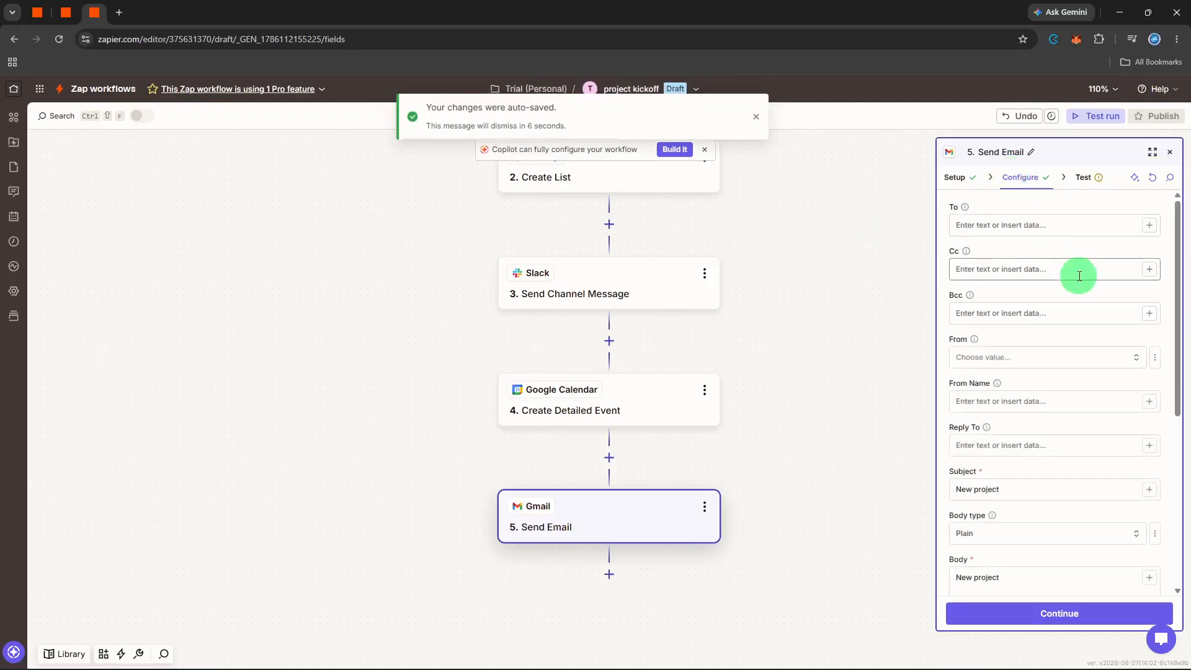
pyautogui.scroll(-5, 1076, 276)
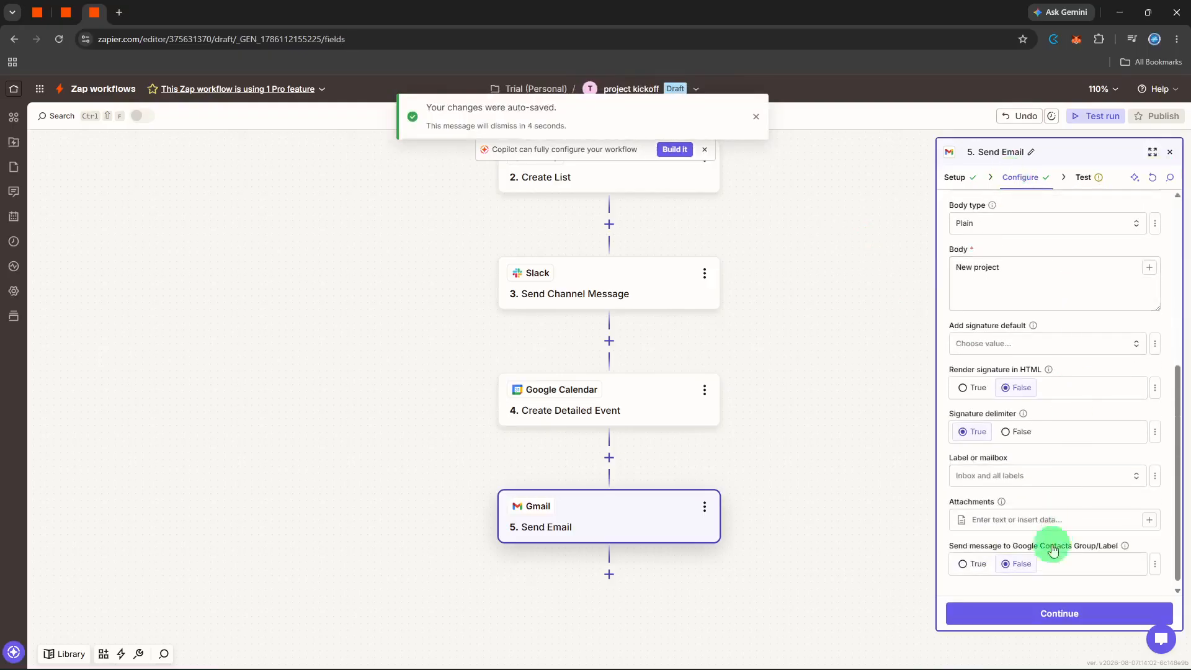
pyautogui.click(1039, 613)
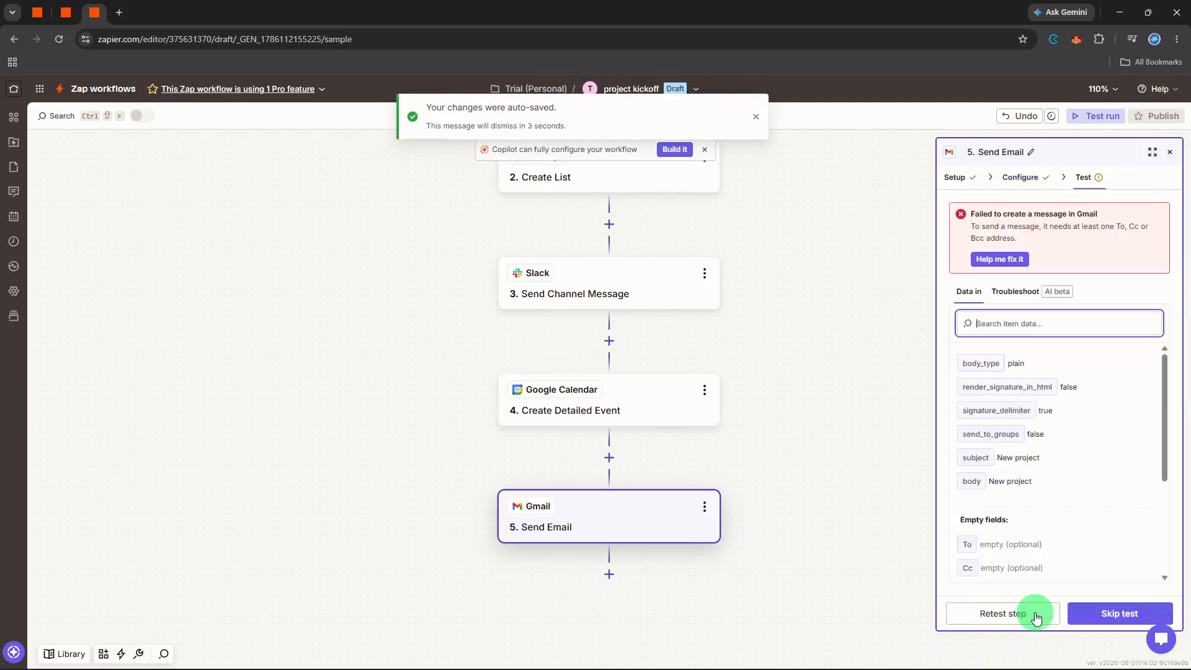
pyautogui.click(1066, 613)
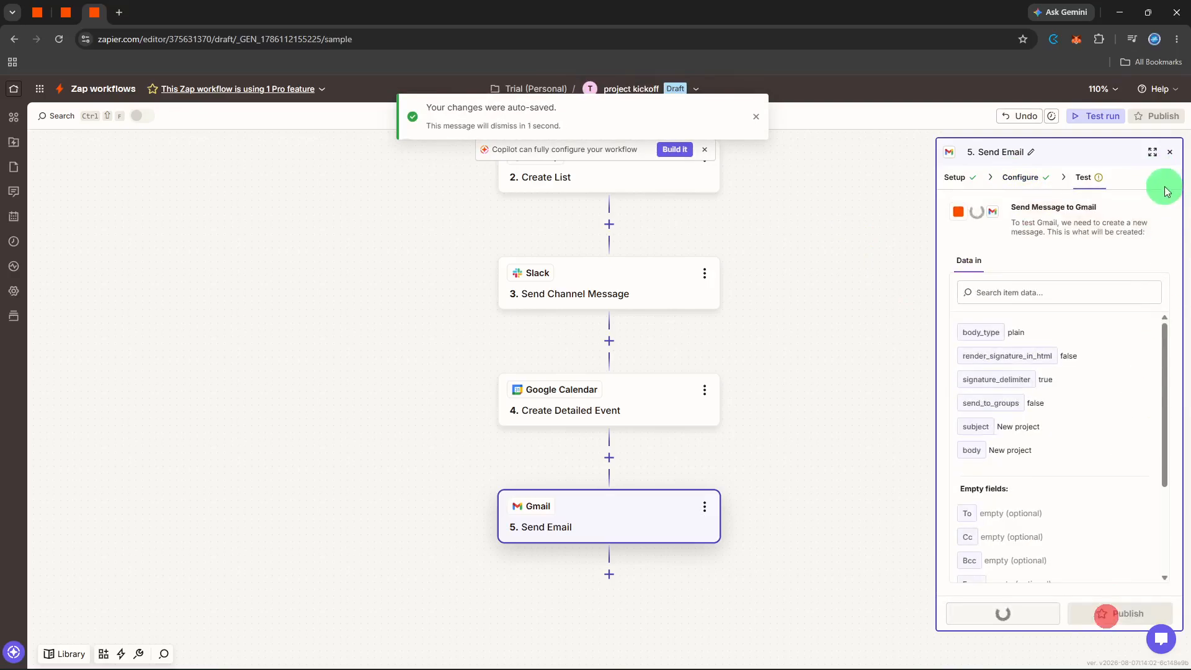
pyautogui.click(1169, 152)
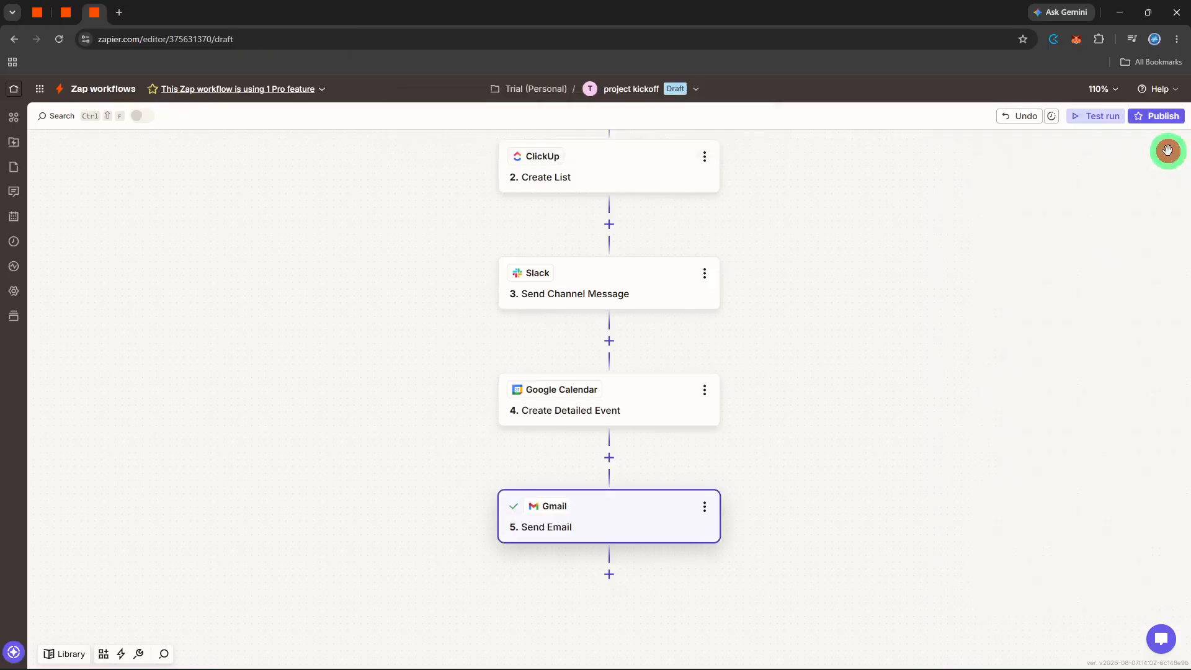
# Step: Start a test run of the whole Zap using Record C
pyautogui.scroll(4, 1127, 184)
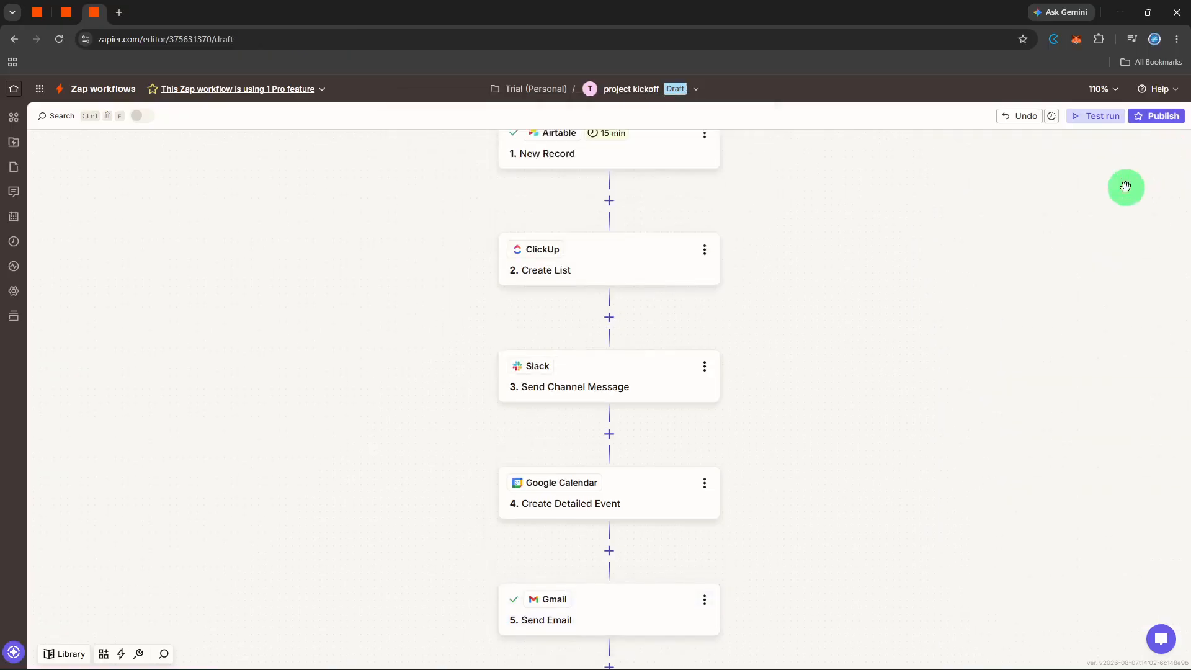
pyautogui.click(1091, 116)
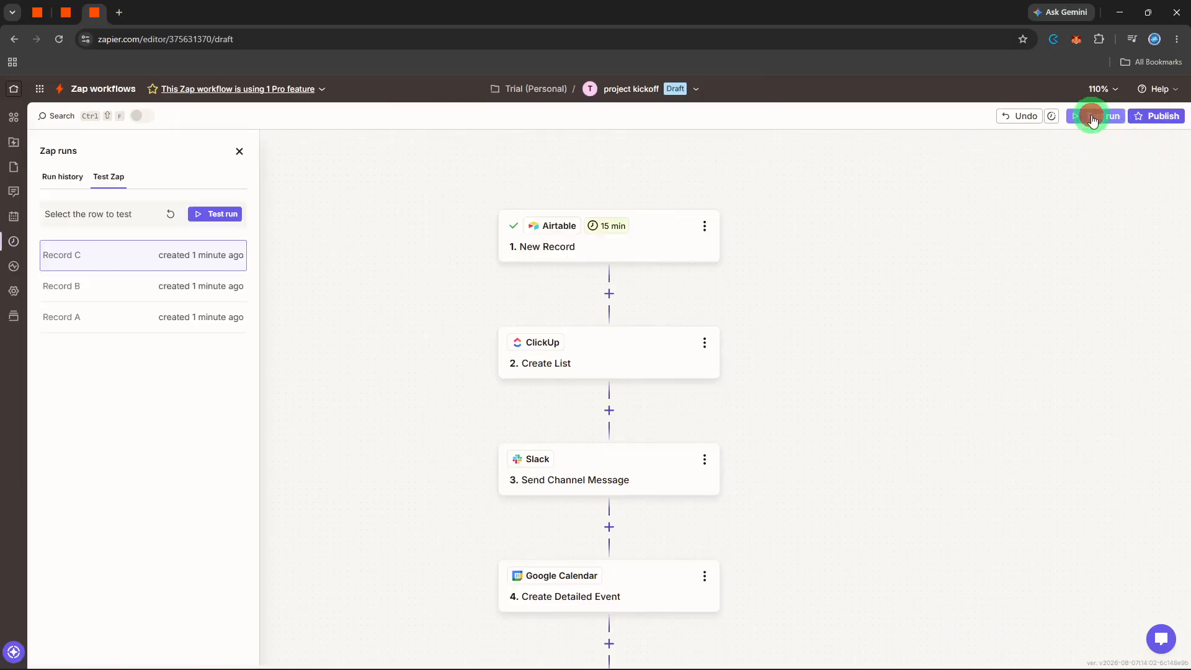
pyautogui.click(233, 217)
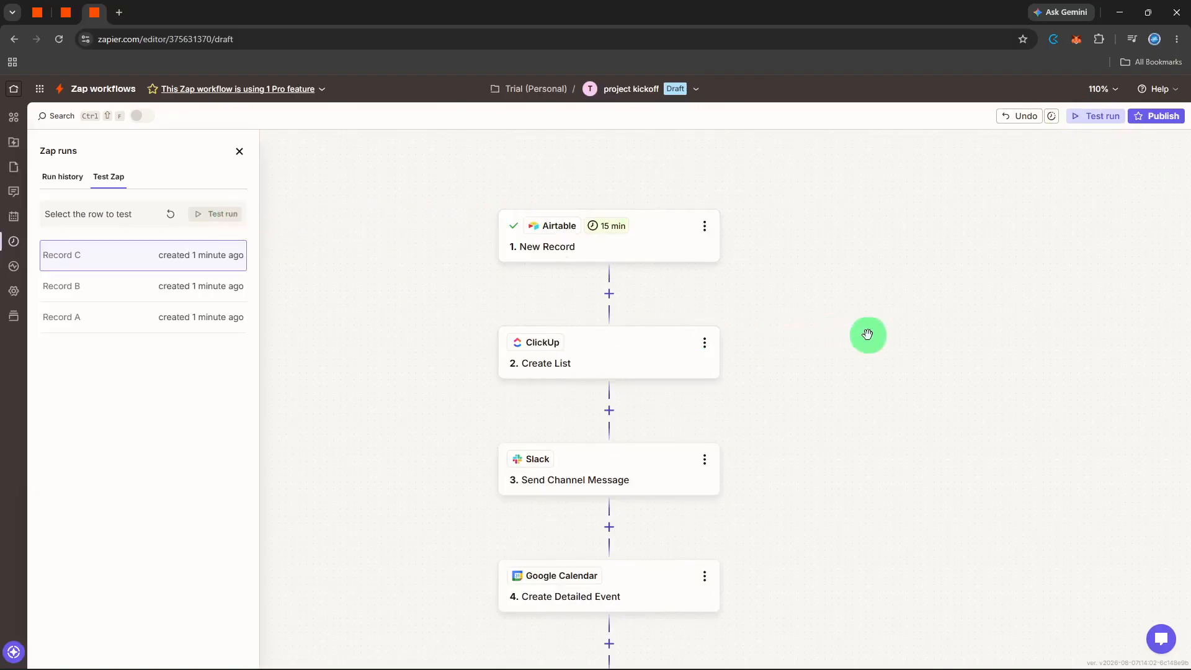